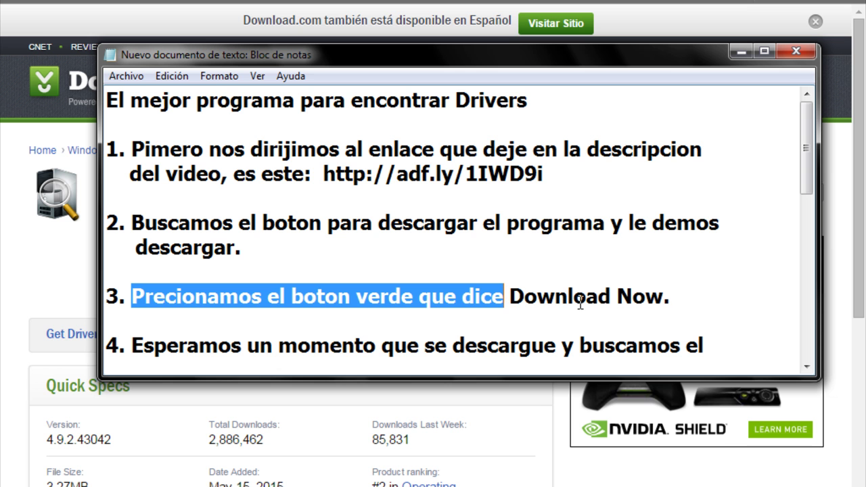
- Highlight "Download Now" in instruction 3 of the notes, move the notes window aside, and start the Driver Easy download
{"action": "left_click_drag", "start_coordinate": [512, 299], "coordinate": [659, 296]}
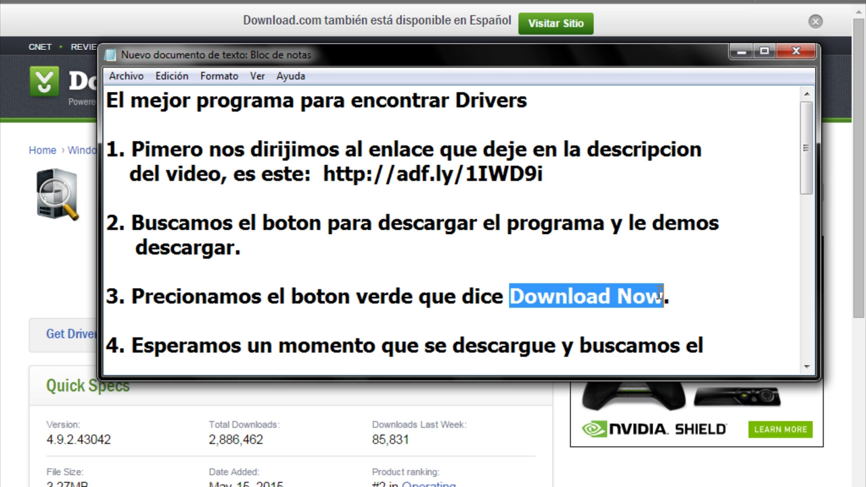
{"action": "left_click_drag", "start_coordinate": [546, 66], "coordinate": [752, 58]}
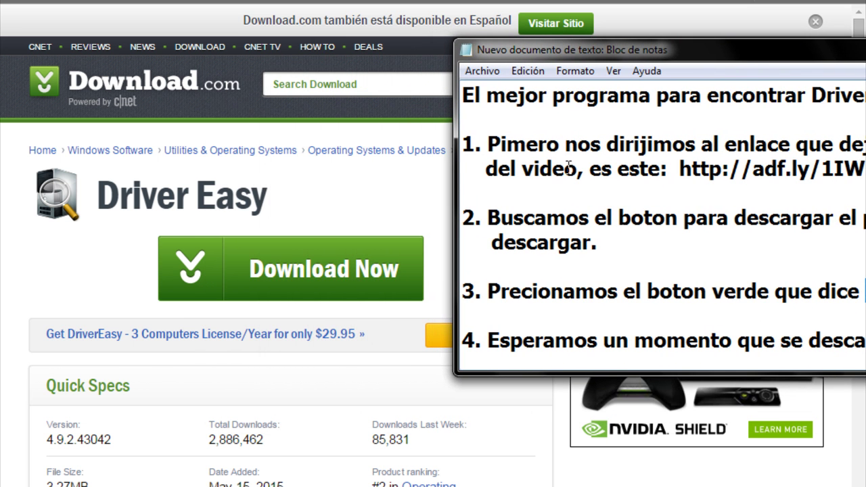
{"action": "left_click", "coordinate": [340, 277]}
{"action": "left_click", "coordinate": [336, 272]}
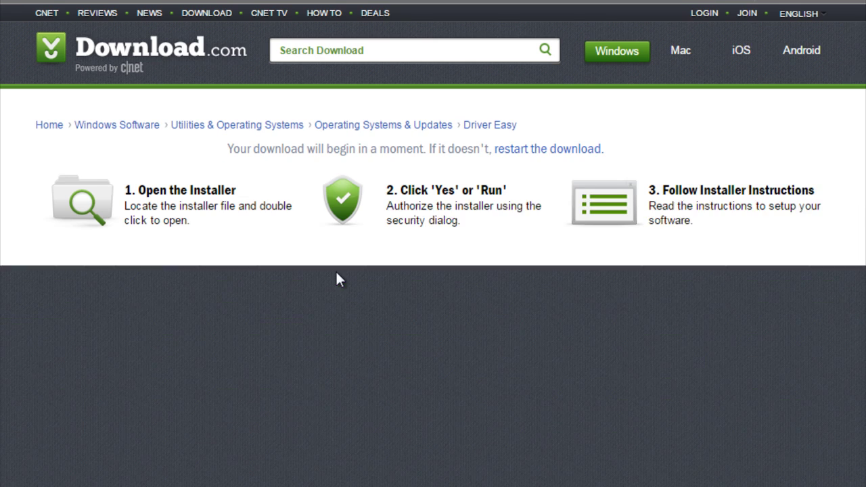
- Switch to the Notepad notes and read instructions 4 to 7, declining the Internet Download Manager offer of help with Chrome integration
{"action": "key", "text": "alt+Tab"}
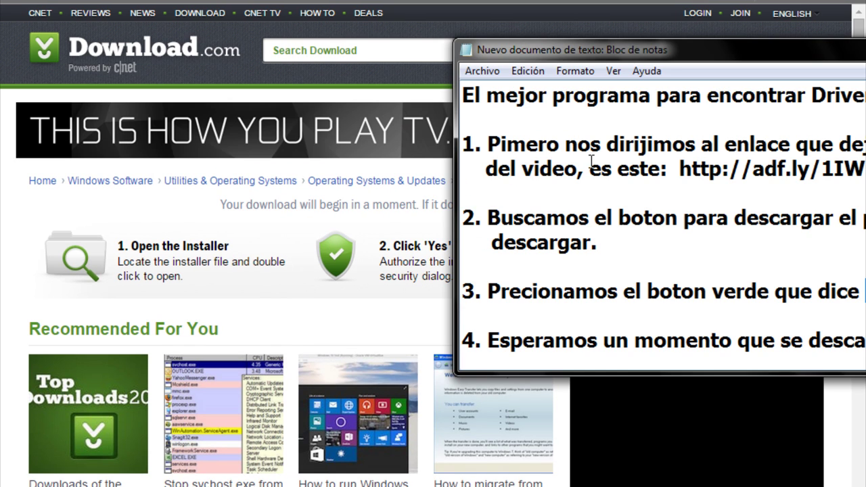
{"action": "left_click_drag", "start_coordinate": [636, 48], "coordinate": [261, 46]}
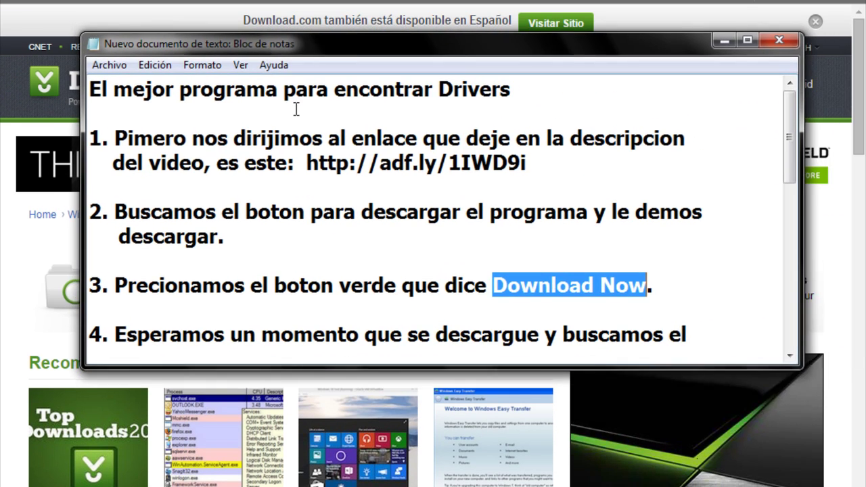
{"action": "scroll", "coordinate": [347, 270], "scroll_direction": "down", "scroll_amount": 1}
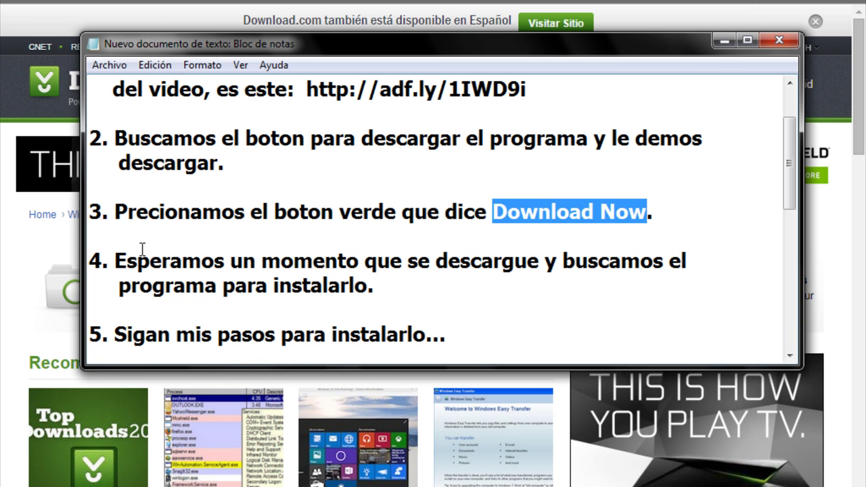
{"action": "left_click_drag", "start_coordinate": [115, 261], "coordinate": [680, 263]}
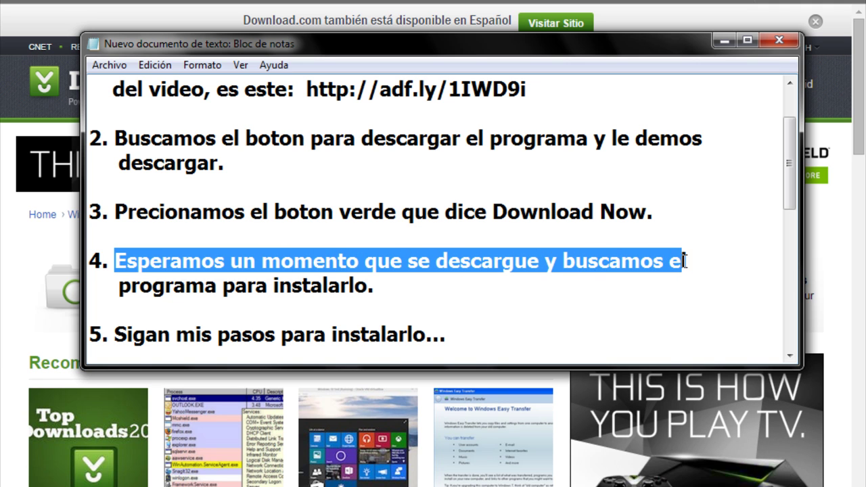
{"action": "left_click_drag", "start_coordinate": [120, 286], "coordinate": [355, 287]}
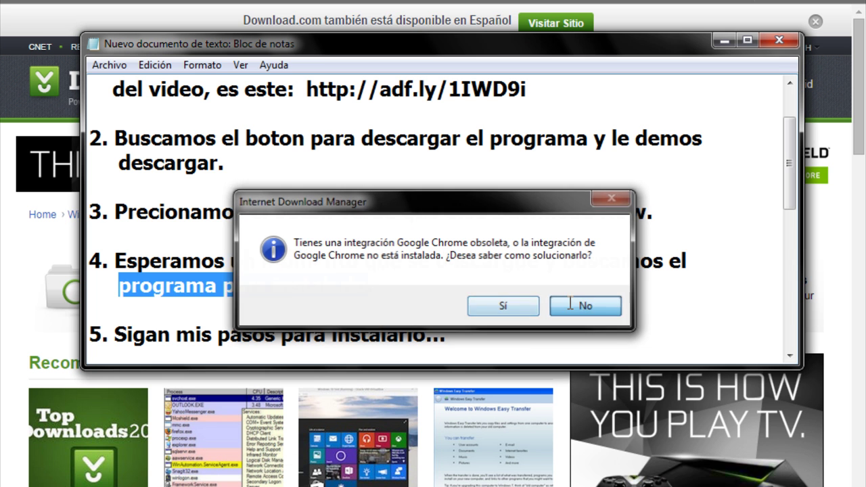
{"action": "left_click", "coordinate": [571, 305]}
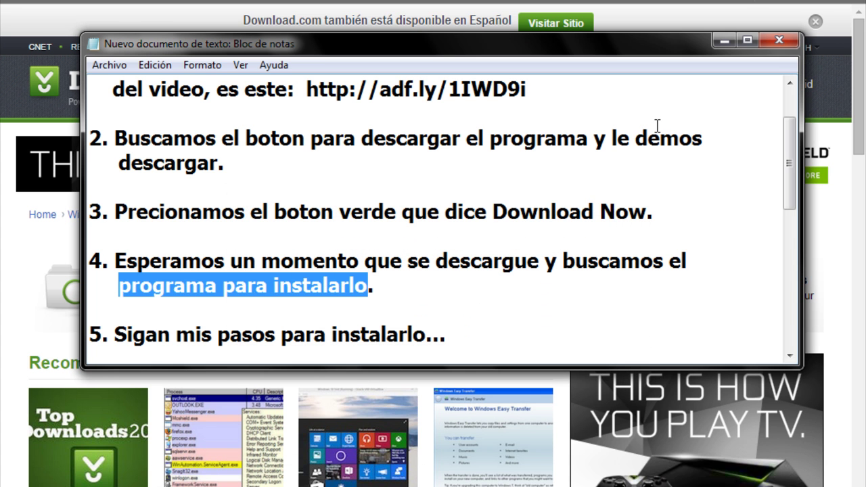
{"action": "scroll", "coordinate": [794, 226], "scroll_direction": "down", "scroll_amount": 2}
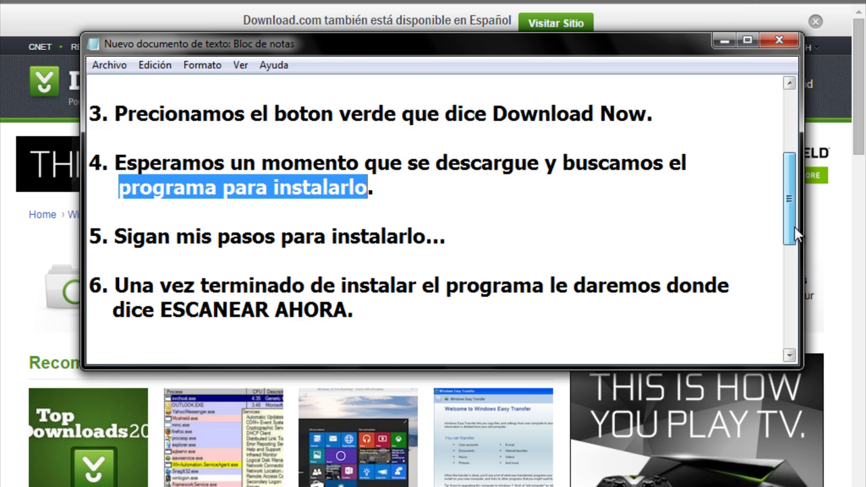
{"action": "scroll", "coordinate": [795, 238], "scroll_direction": "down", "scroll_amount": 1}
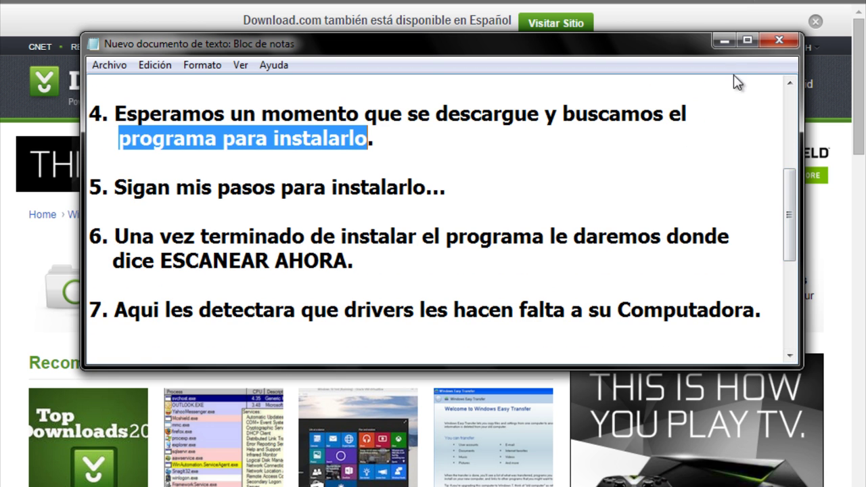
- Minimize the open windows to reach the desktop and run the DriverEasy_Setup installer
{"action": "left_click", "coordinate": [723, 41]}
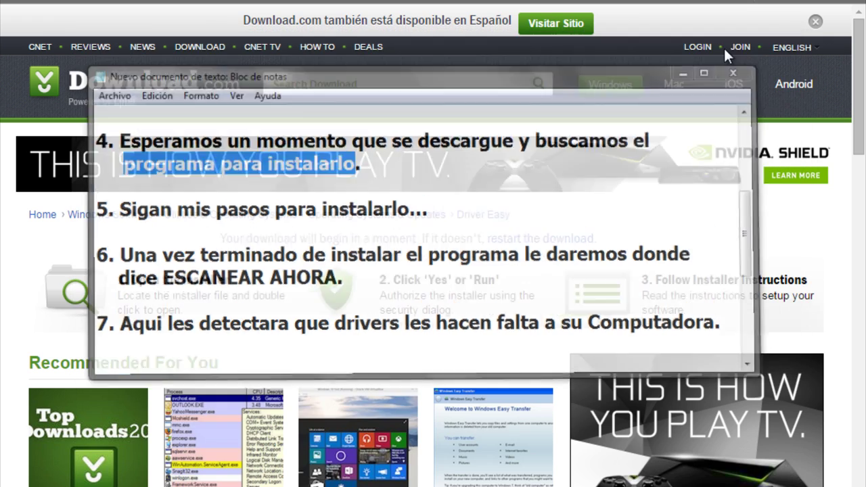
{"action": "key", "text": "super+d"}
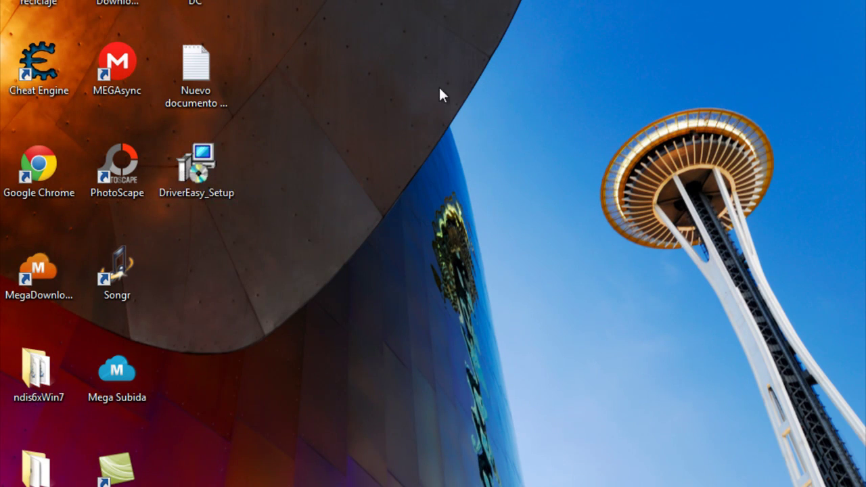
{"action": "left_click_drag", "start_coordinate": [276, 246], "coordinate": [147, 118]}
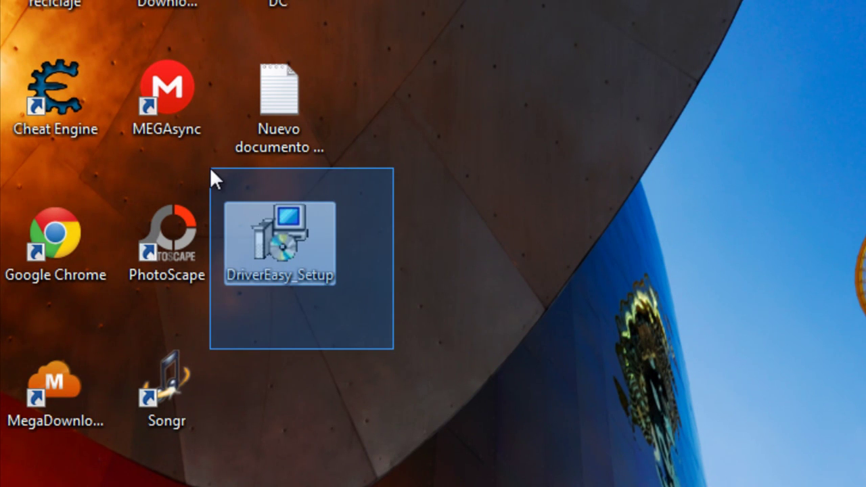
{"action": "left_click_drag", "start_coordinate": [211, 169], "coordinate": [211, 170]}
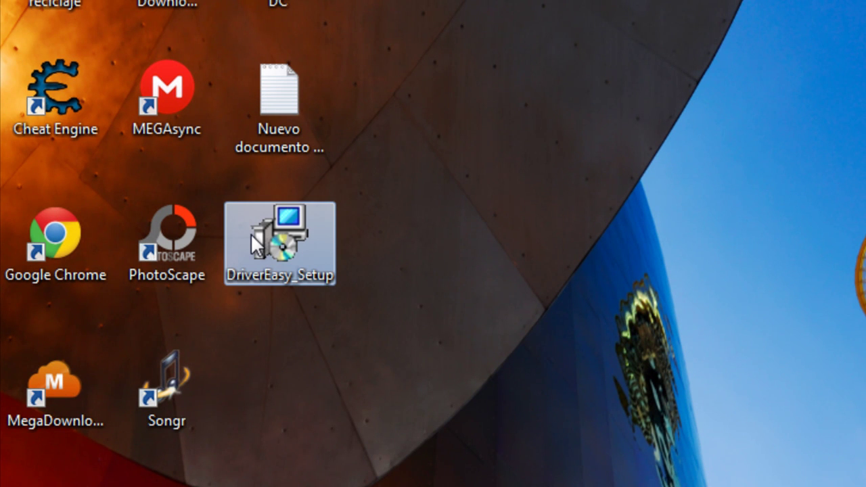
{"action": "left_click", "coordinate": [299, 300]}
{"action": "double_click", "coordinate": [284, 255]}
{"action": "right_click", "coordinate": [284, 255]}
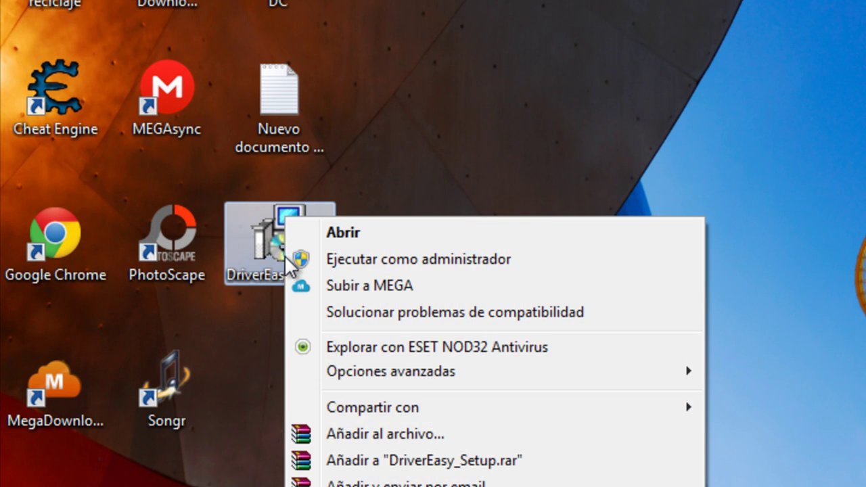
{"action": "left_click", "coordinate": [375, 232]}
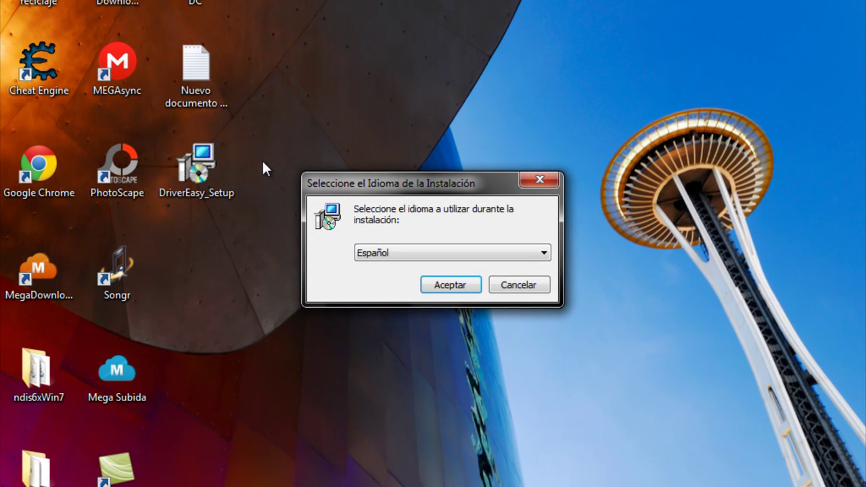
- Choose Español as the installation language and accept it
{"action": "left_click", "coordinate": [392, 251]}
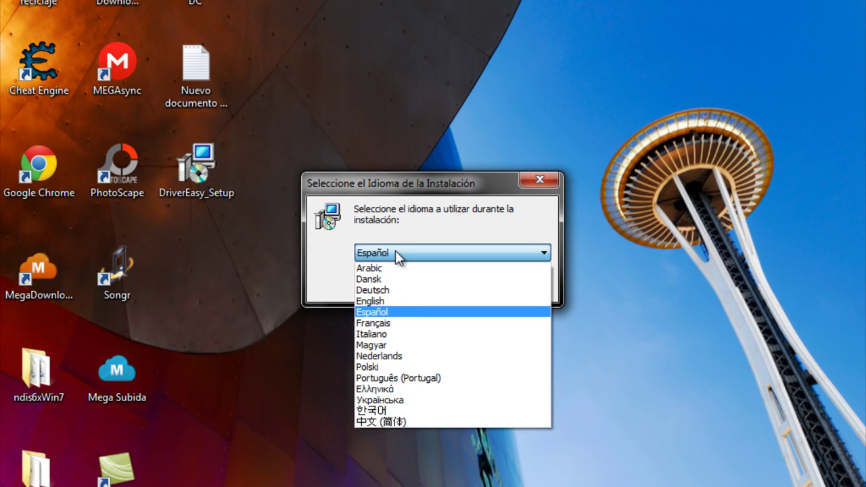
{"action": "left_click", "coordinate": [408, 312]}
{"action": "left_click", "coordinate": [463, 287]}
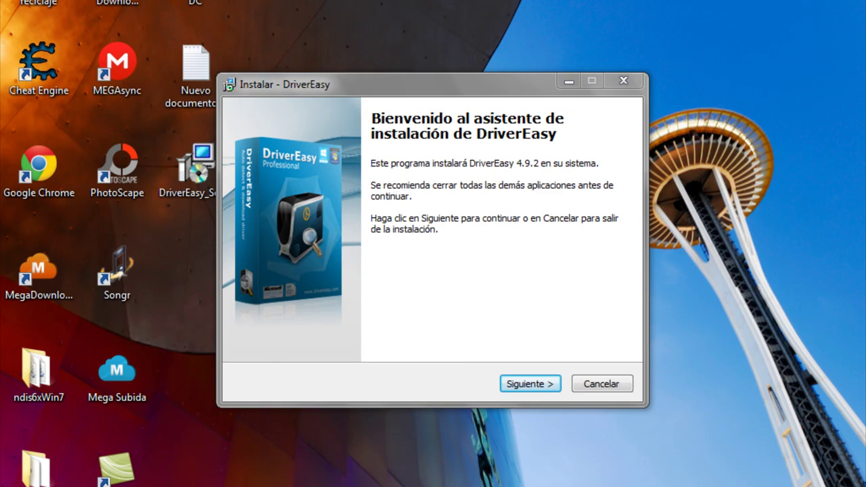
- Switch to the Notepad notes, highlight instruction 5 about following the installation steps, and return to the installer
{"action": "key", "text": "alt+Tab"}
{"action": "left_click_drag", "start_coordinate": [114, 190], "coordinate": [446, 189]}
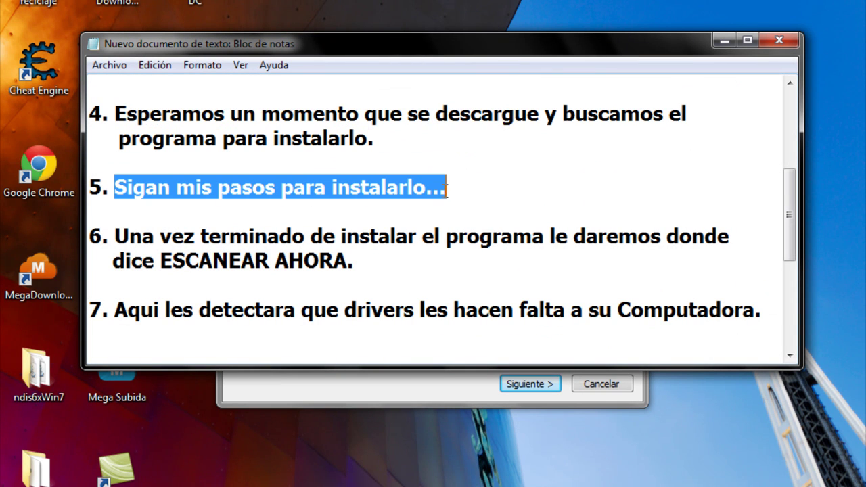
{"action": "left_click", "coordinate": [121, 213]}
{"action": "left_click_drag", "start_coordinate": [114, 187], "coordinate": [449, 195]}
{"action": "left_click", "coordinate": [455, 193]}
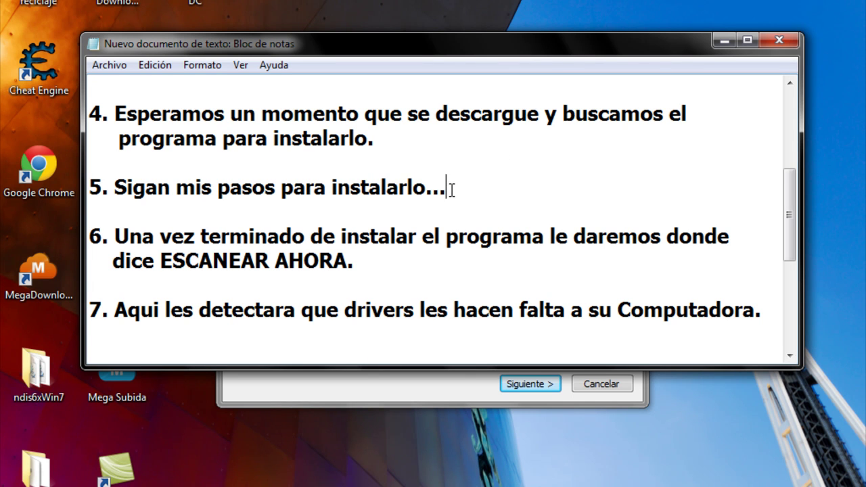
{"action": "left_click", "coordinate": [724, 41]}
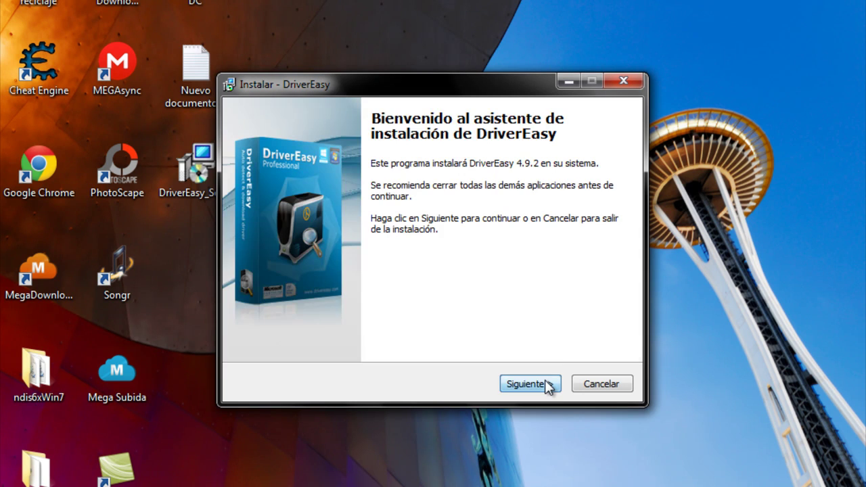
- Install DriverEasy with the Rápida installation type in the default folder, finish the setup wizard and open the program
{"action": "left_click", "coordinate": [545, 381]}
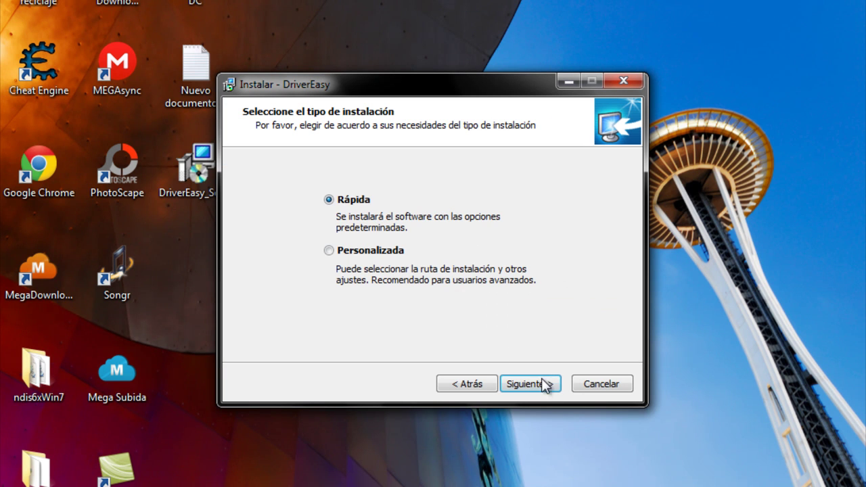
{"action": "left_click", "coordinate": [545, 383]}
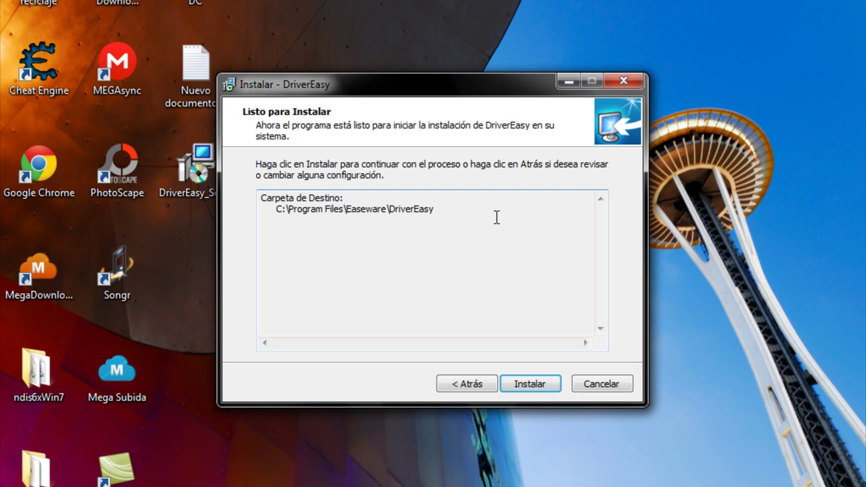
{"action": "left_click", "coordinate": [519, 387]}
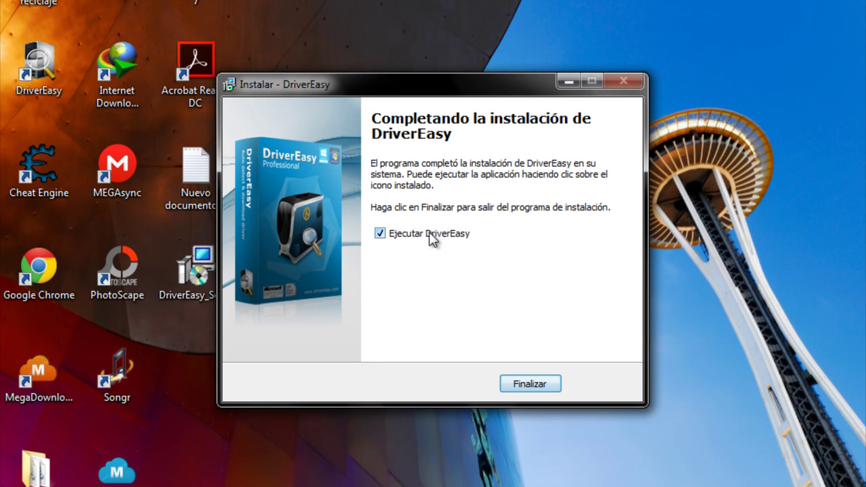
{"action": "left_click", "coordinate": [380, 233]}
{"action": "left_click", "coordinate": [526, 384]}
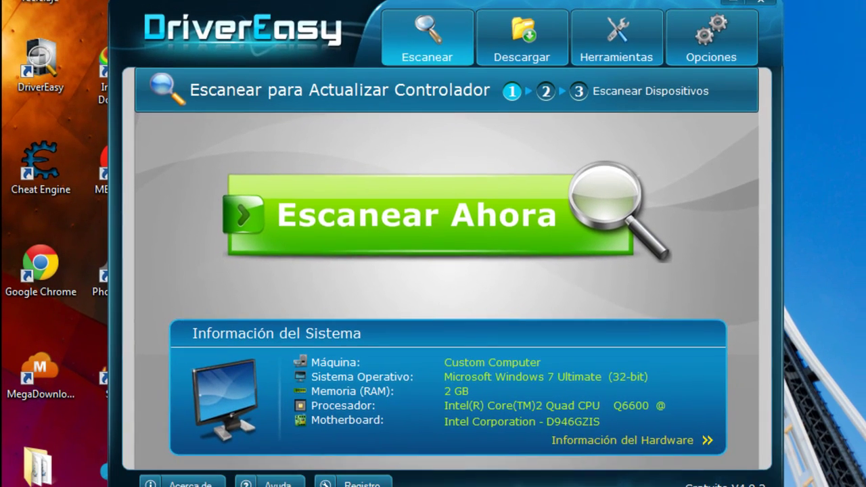
- Review instruction 6 in the Notepad notes, then minimize them and start the Escanear Ahora device scan in DriverEasy
{"action": "key", "text": "alt+Tab"}
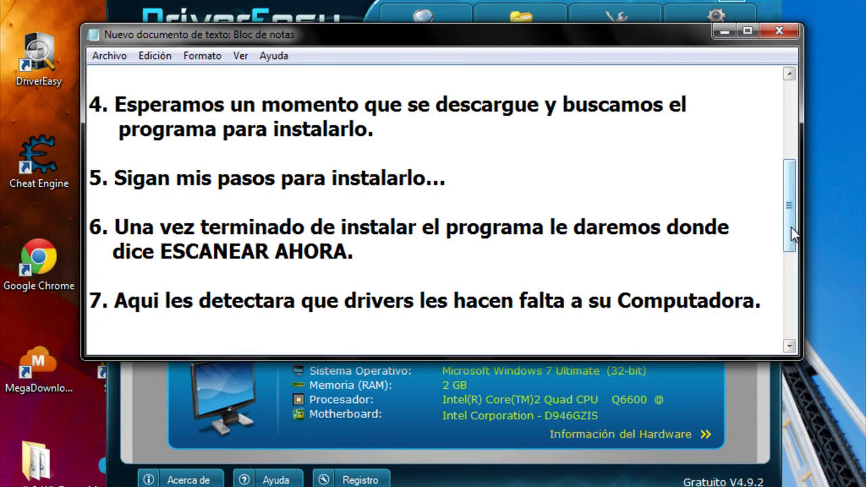
{"action": "left_click_drag", "start_coordinate": [790, 223], "coordinate": [794, 254]}
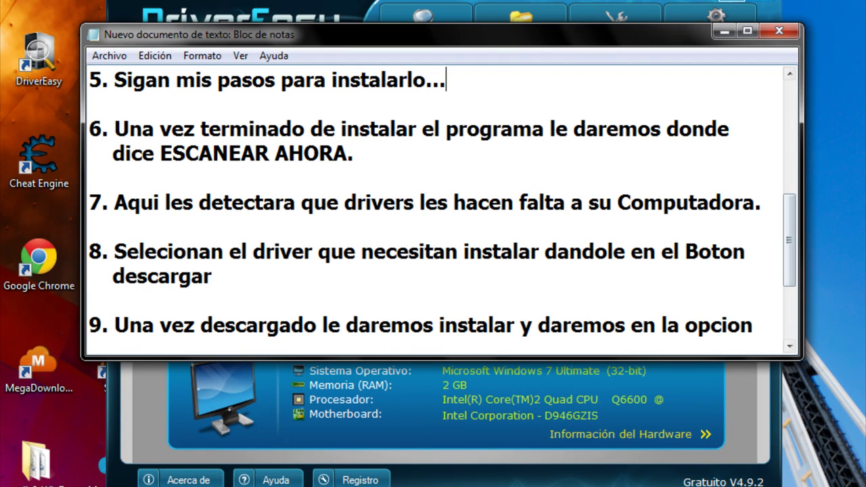
{"action": "left_click_drag", "start_coordinate": [115, 132], "coordinate": [730, 130]}
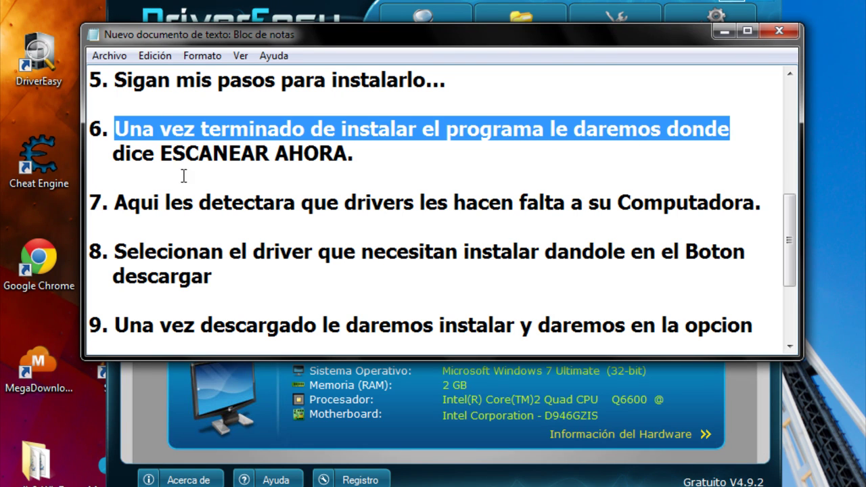
{"action": "left_click_drag", "start_coordinate": [115, 154], "coordinate": [349, 157]}
{"action": "left_click_drag", "start_coordinate": [161, 154], "coordinate": [340, 158]}
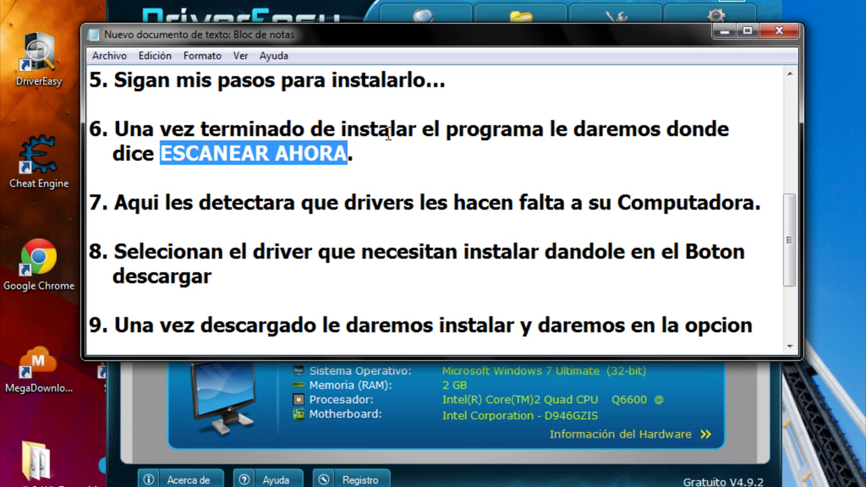
{"action": "left_click", "coordinate": [724, 31]}
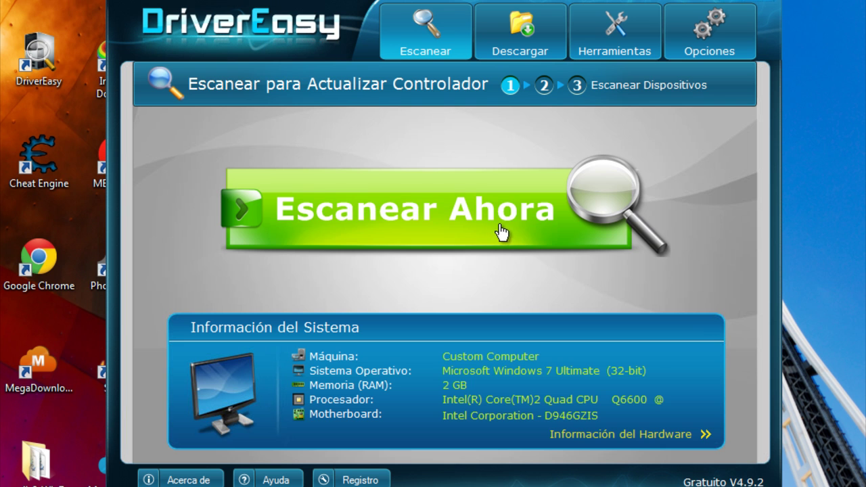
{"action": "left_click", "coordinate": [400, 224]}
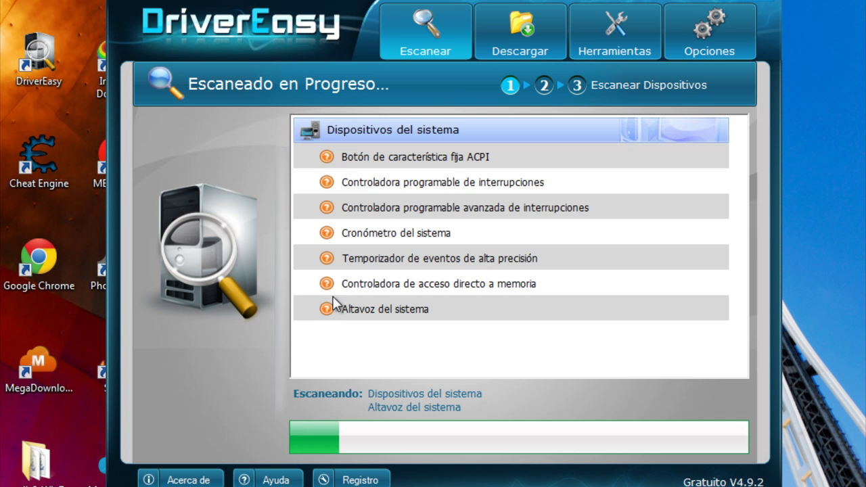
- Switch to the Notepad notes, move them up to expose the scan progress, and highlight instruction 7 about detecting missing drivers
{"action": "key", "text": "alt+Tab"}
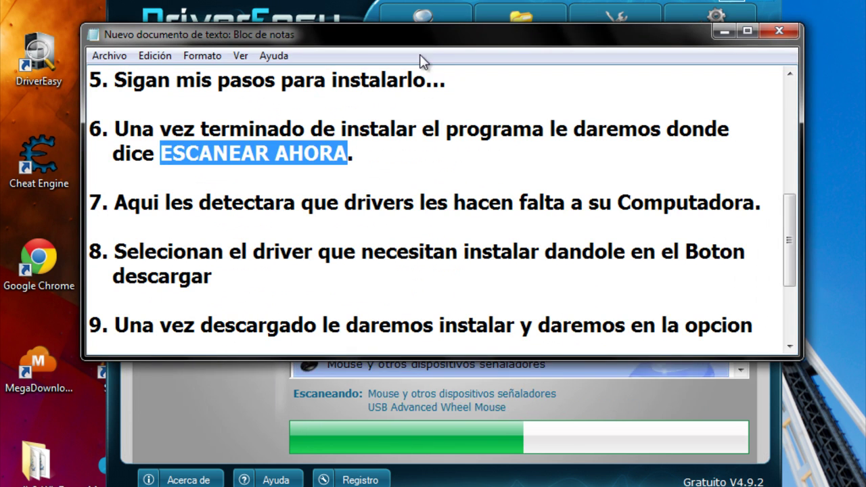
{"action": "left_click_drag", "start_coordinate": [424, 46], "coordinate": [435, 0]}
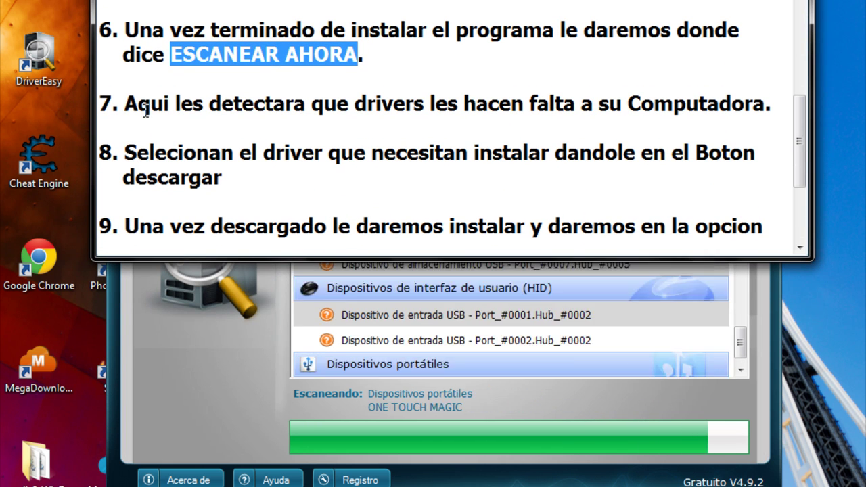
{"action": "left_click_drag", "start_coordinate": [128, 103], "coordinate": [767, 106]}
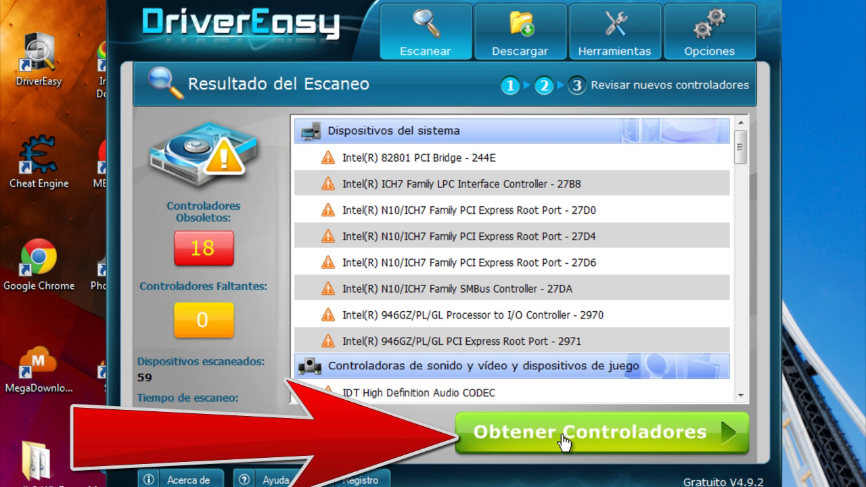
- Get the drivers found by the scan, highlight instruction 8 about downloading in the notes, and minimize the notes
{"action": "left_click", "coordinate": [514, 429]}
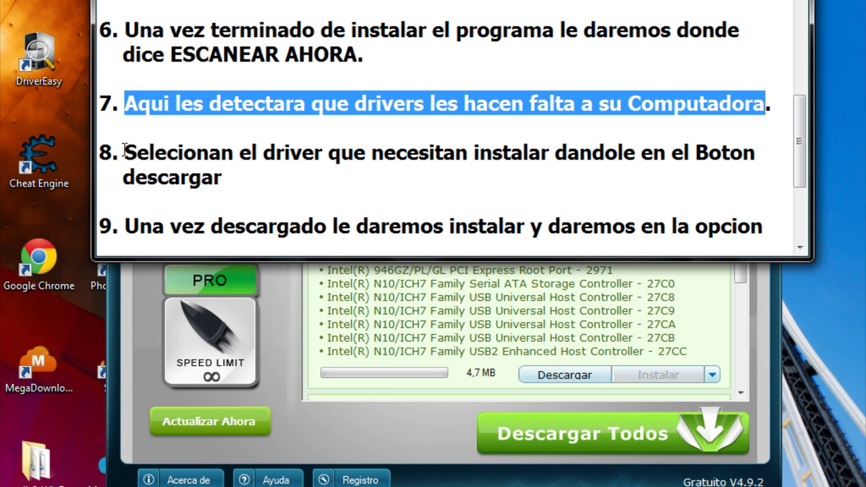
{"action": "left_click_drag", "start_coordinate": [125, 151], "coordinate": [753, 162]}
{"action": "left_click_drag", "start_coordinate": [125, 179], "coordinate": [215, 179]}
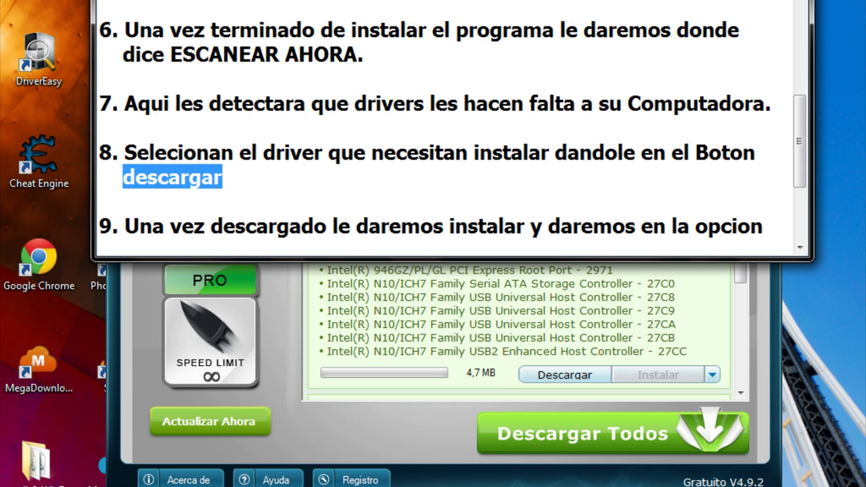
{"action": "key", "text": "super+Down"}
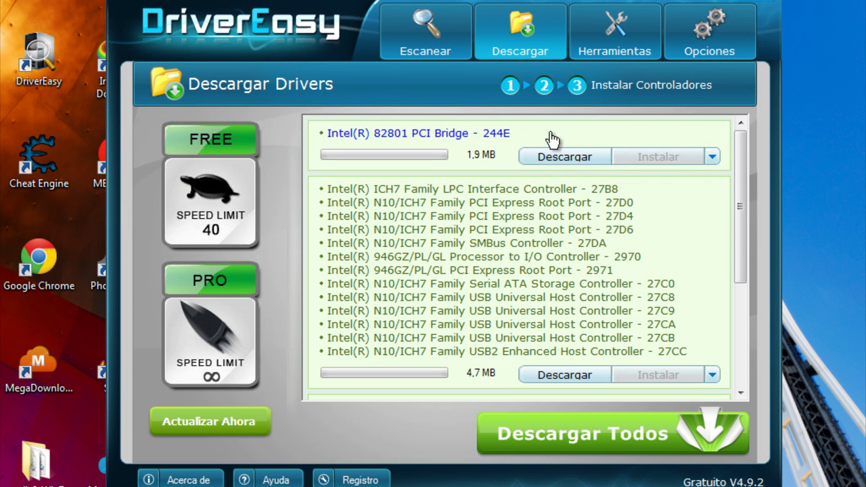
- Download the 15,3 KB driver for the USB Human Interface Device from the driver list
{"action": "left_click_drag", "start_coordinate": [736, 169], "coordinate": [736, 277]}
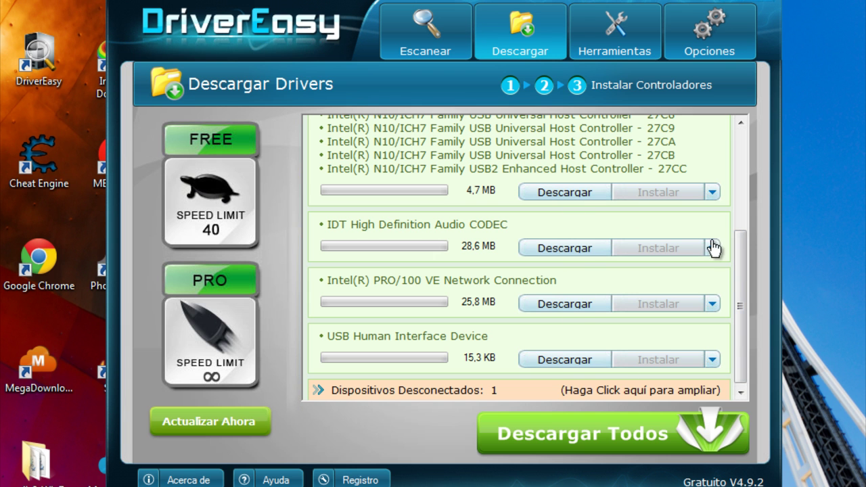
{"action": "mouse_move", "coordinate": [741, 277]}
{"action": "left_mouse_down"}
{"action": "mouse_move", "coordinate": [747, 177]}
{"action": "mouse_move", "coordinate": [742, 302]}
{"action": "left_mouse_up"}
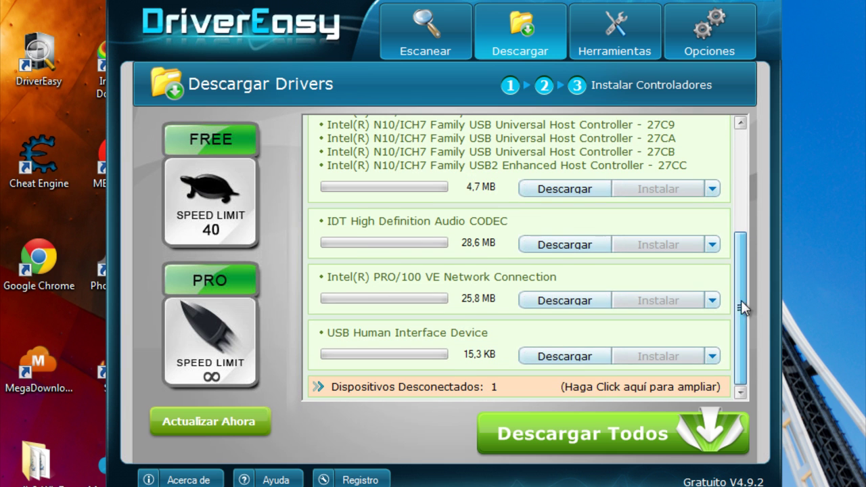
{"action": "left_click", "coordinate": [544, 362]}
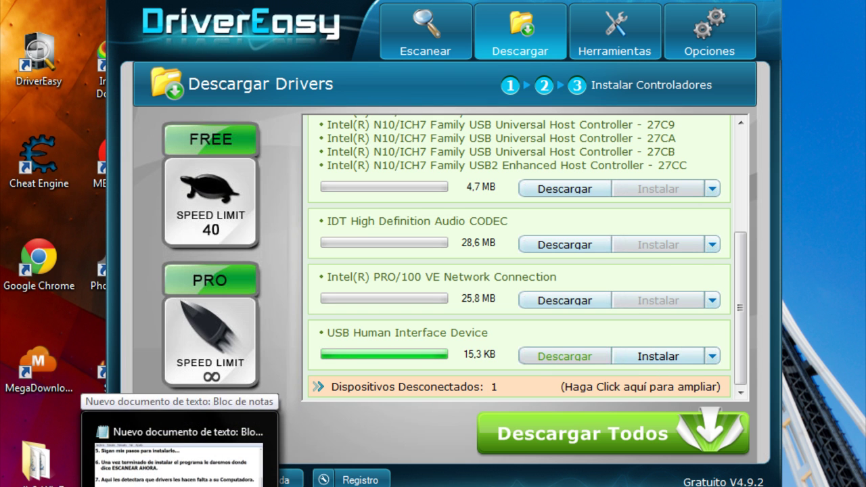
- Highlight instruction 9 in the notes up to "le daremos instalar", and start installing the USB Human Interface Device driver
{"action": "left_click", "coordinate": [179, 484]}
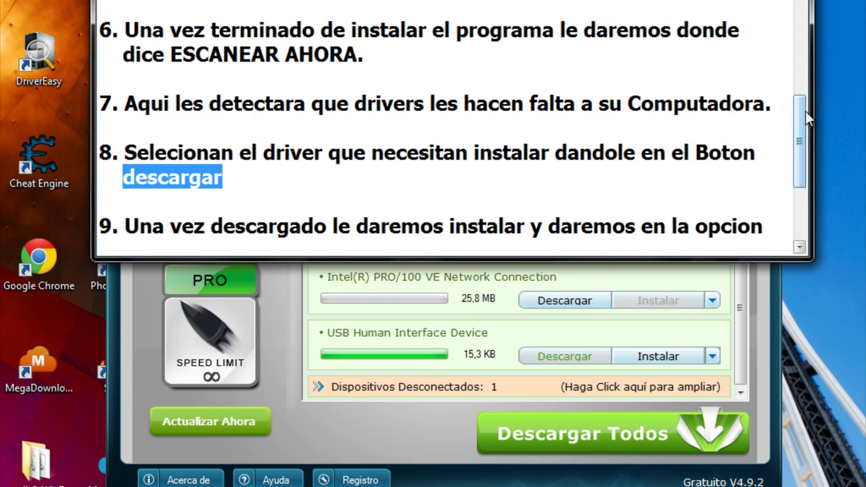
{"action": "left_click_drag", "start_coordinate": [793, 138], "coordinate": [812, 198]}
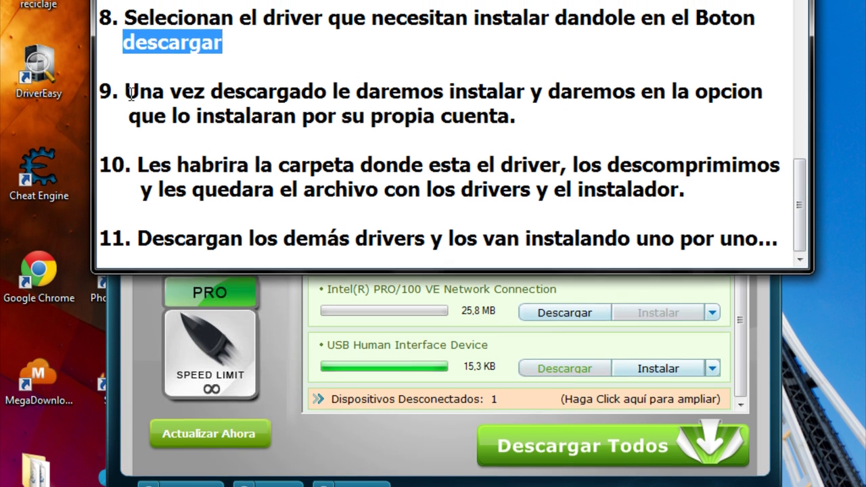
{"action": "left_click", "coordinate": [125, 79]}
{"action": "left_click_drag", "start_coordinate": [124, 91], "coordinate": [195, 91]}
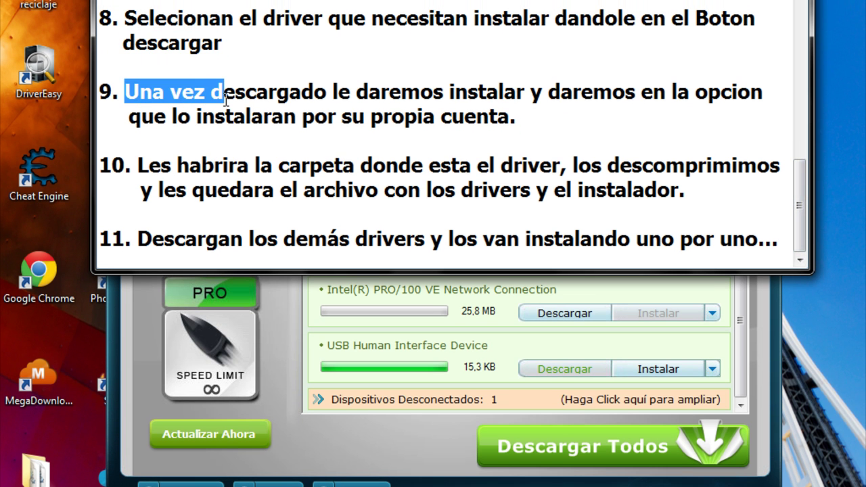
{"action": "left_click_drag", "start_coordinate": [230, 101], "coordinate": [313, 93]}
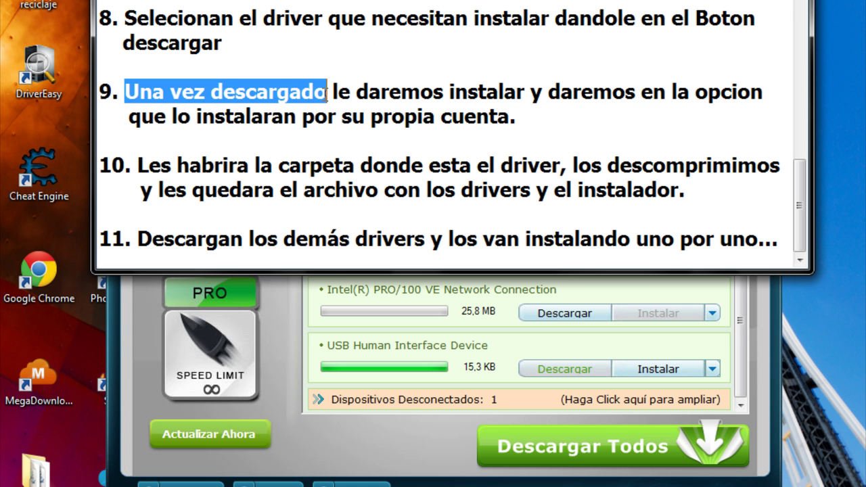
{"action": "left_click_drag", "start_coordinate": [372, 90], "coordinate": [523, 91]}
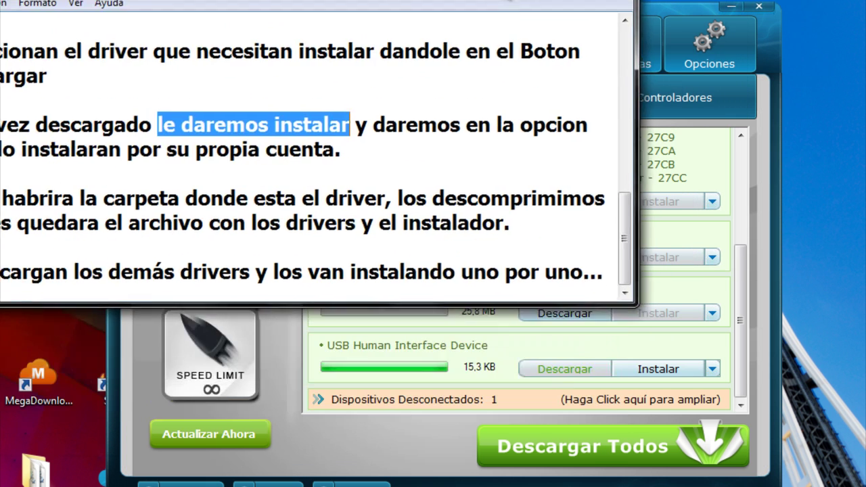
{"action": "left_click", "coordinate": [668, 369]}
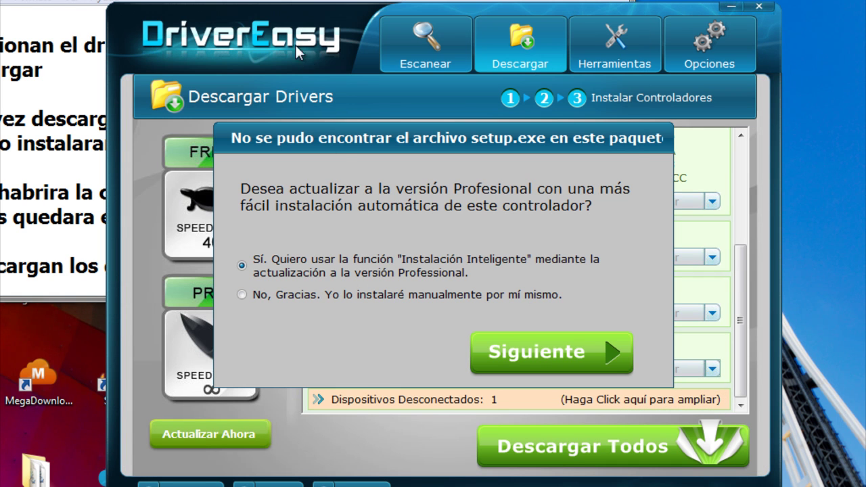
- Return to the notes and highlight the rest of instruction 9, "que lo instalaran por su propia cuenta"
{"action": "key", "text": "alt+Tab"}
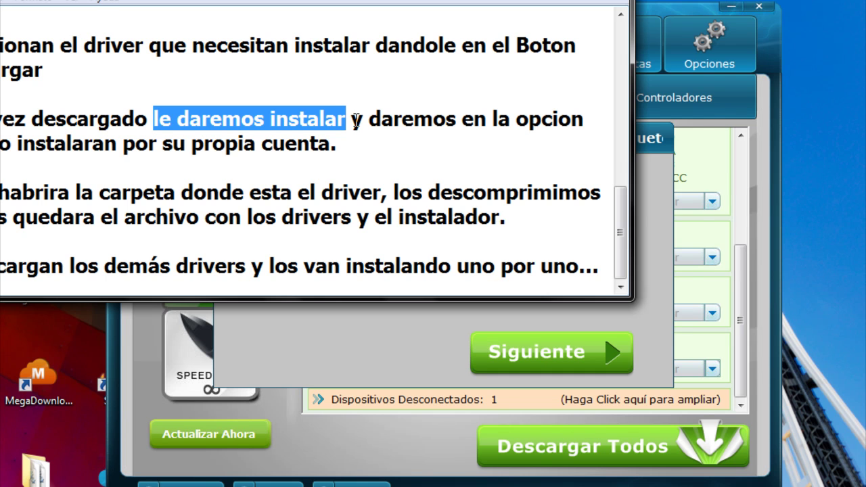
{"action": "left_click_drag", "start_coordinate": [339, 1], "coordinate": [470, 2]}
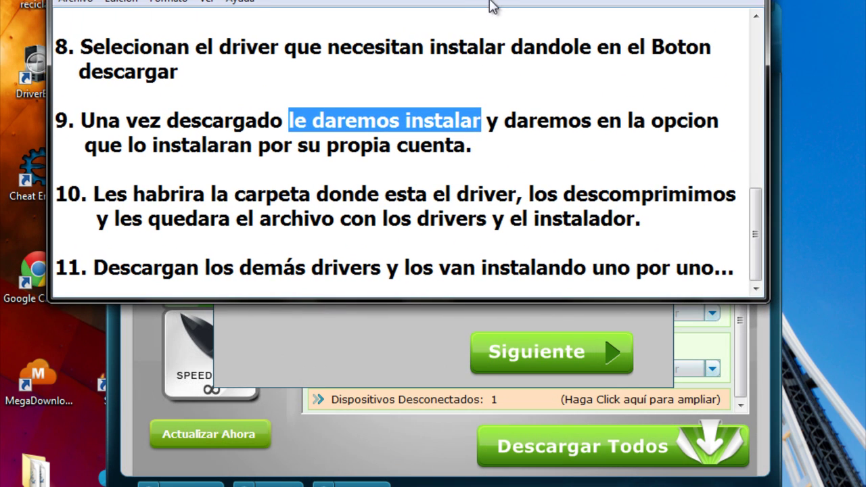
{"action": "left_click_drag", "start_coordinate": [487, 126], "coordinate": [717, 127]}
{"action": "left_click_drag", "start_coordinate": [81, 149], "coordinate": [468, 150]}
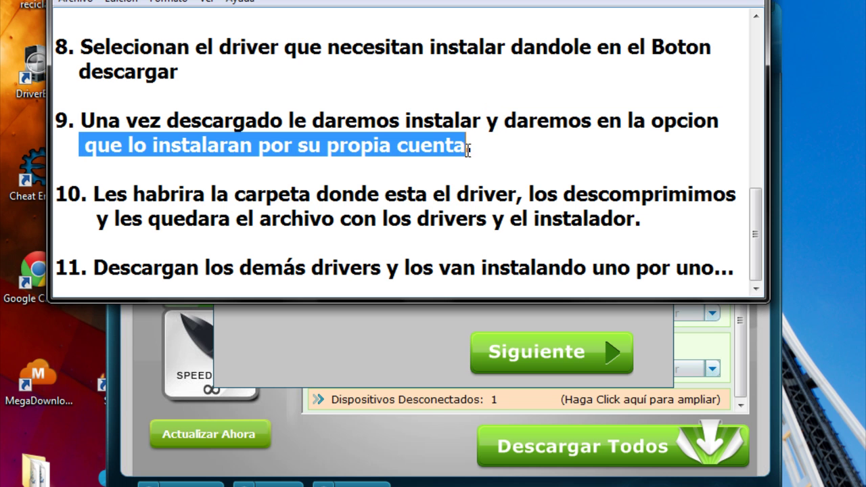
- Decline the Professional upgrade with the option to install the driver manually, and continue to the downloaded driver's folder
{"action": "left_click", "coordinate": [283, 310]}
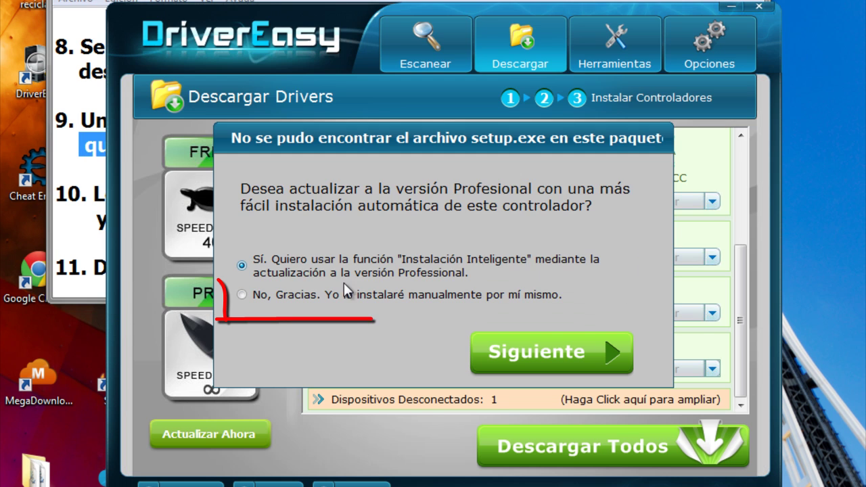
{"action": "left_click", "coordinate": [243, 295]}
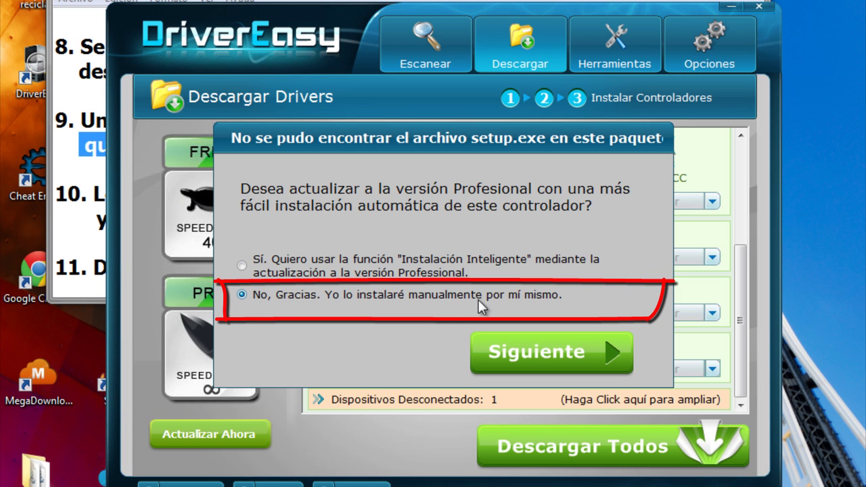
{"action": "left_click", "coordinate": [550, 360]}
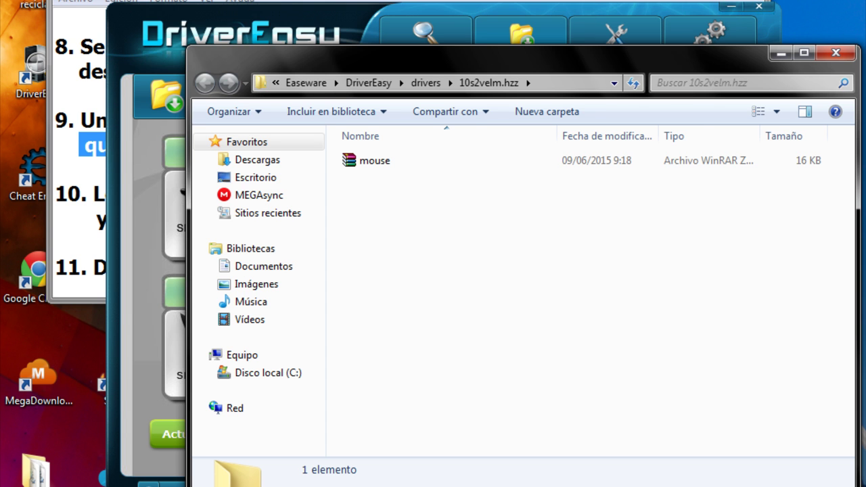
- Highlight the parts of instruction 10 about the driver folder and "los descomprimimos", checking them against the mouse archive in the folder
{"action": "key", "text": "alt+Tab"}
{"action": "left_click_drag", "start_coordinate": [90, 192], "coordinate": [514, 200]}
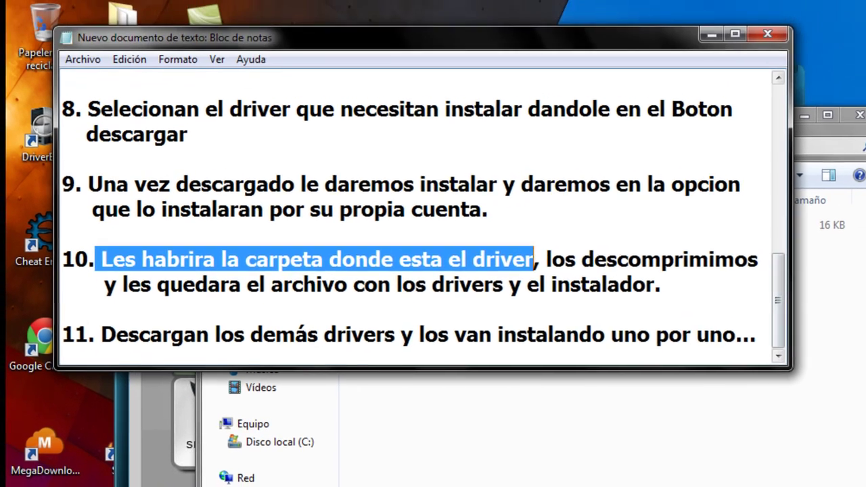
{"action": "left_click", "coordinate": [376, 310]}
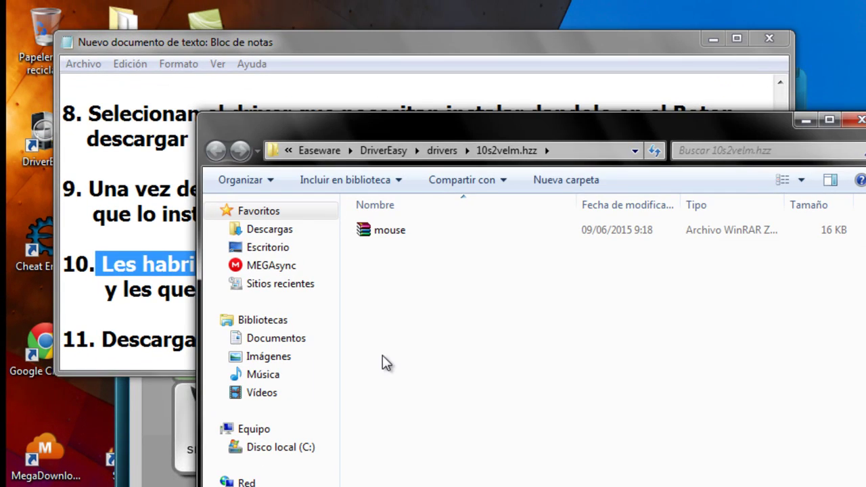
{"action": "left_click", "coordinate": [420, 231]}
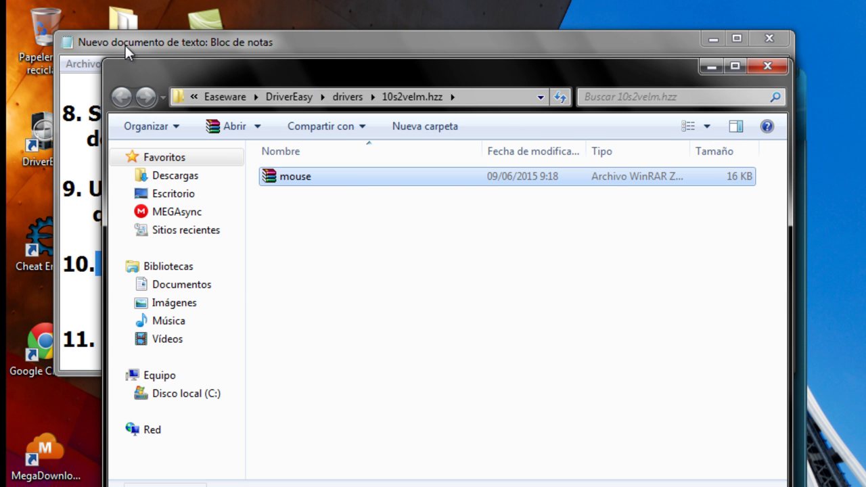
{"action": "left_click", "coordinate": [126, 45]}
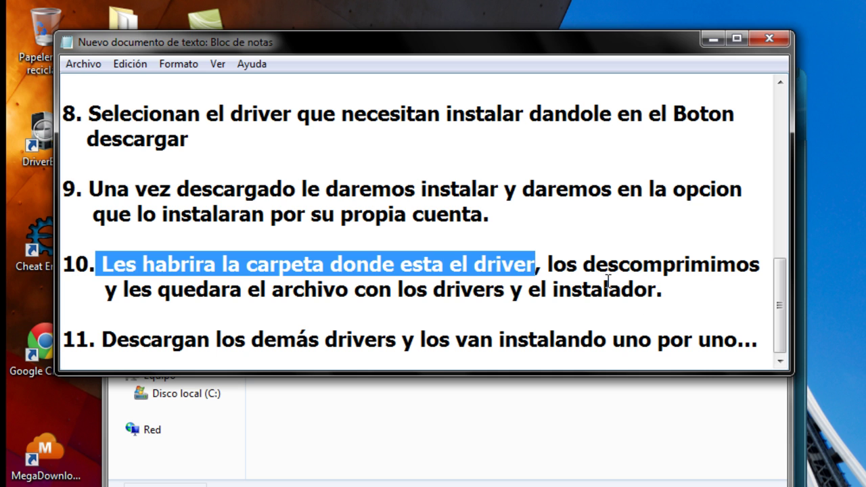
{"action": "left_click_drag", "start_coordinate": [549, 257], "coordinate": [756, 264]}
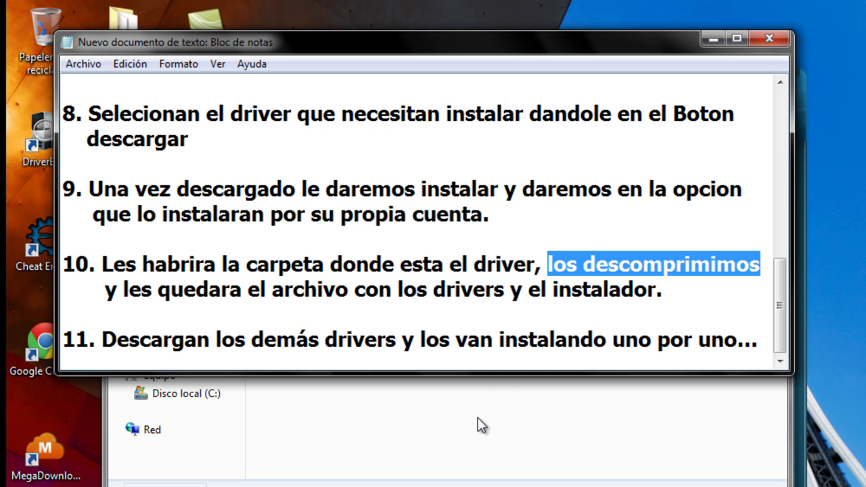
- Extract the mouse archive into its own mouse folder and open that folder
{"action": "left_click", "coordinate": [432, 420]}
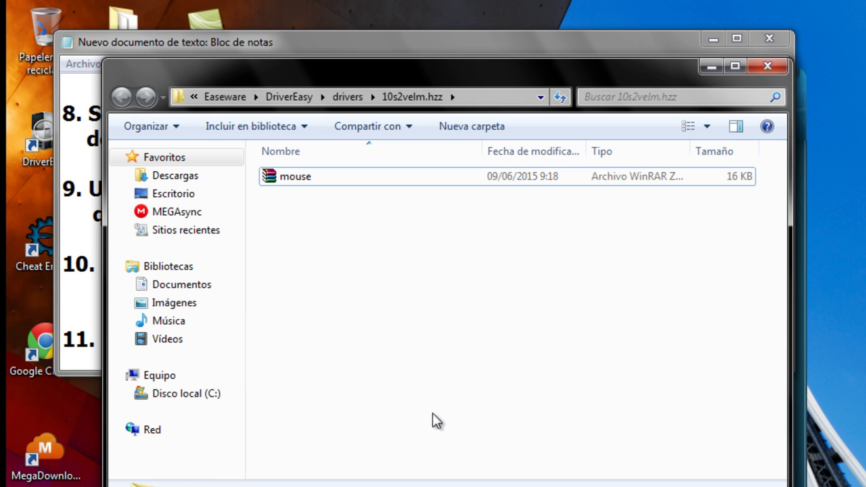
{"action": "left_click", "coordinate": [330, 179]}
{"action": "right_click", "coordinate": [330, 178]}
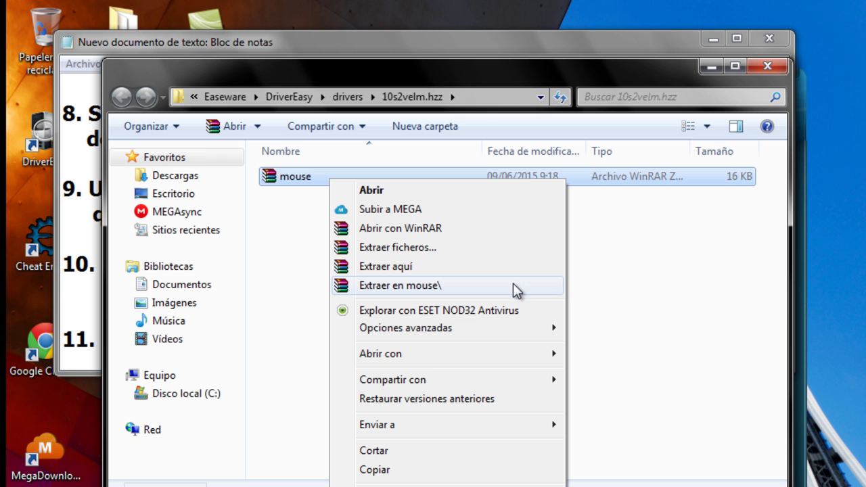
{"action": "left_click", "coordinate": [541, 284]}
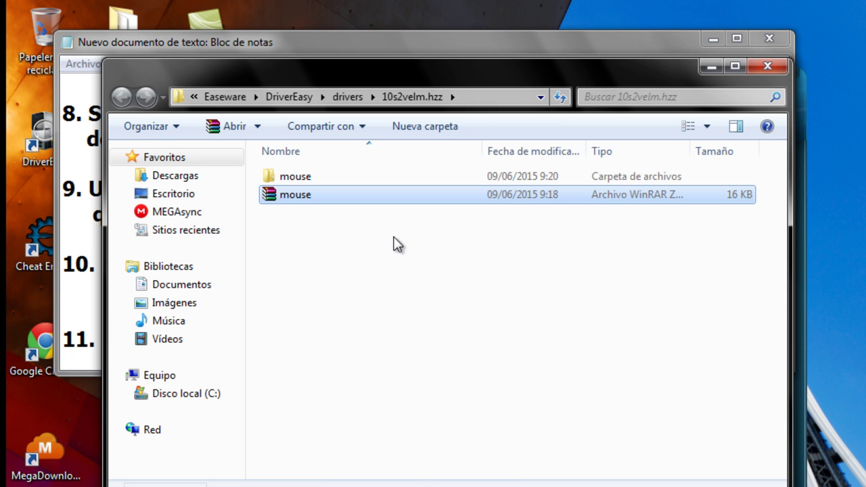
{"action": "double_click", "coordinate": [311, 178]}
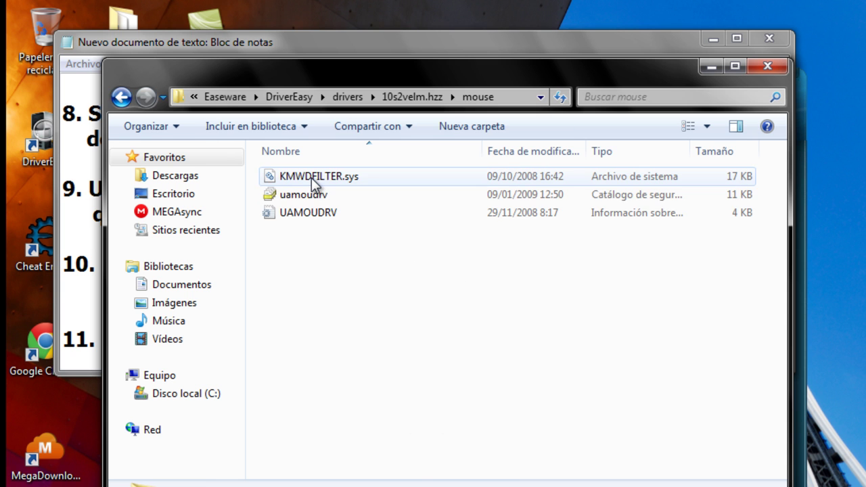
- Highlight the second line of instruction 10 in the notes, about the file with the drivers and the installer
{"action": "left_click", "coordinate": [298, 46]}
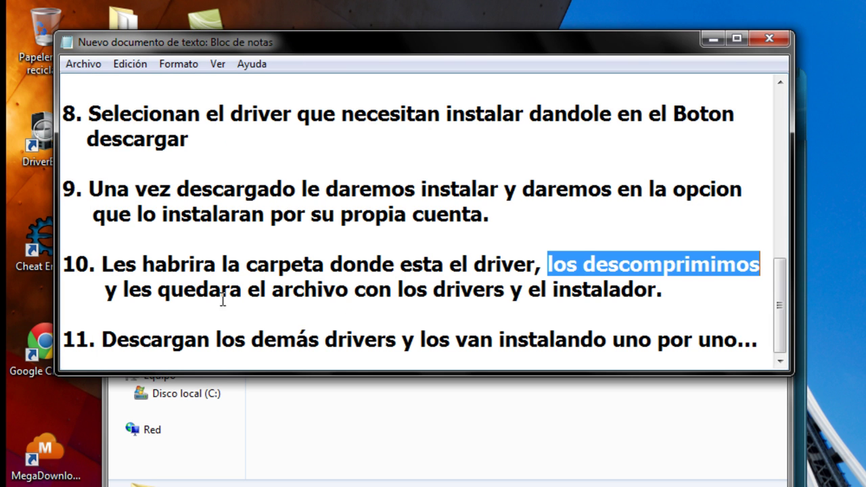
{"action": "left_click_drag", "start_coordinate": [105, 290], "coordinate": [659, 298]}
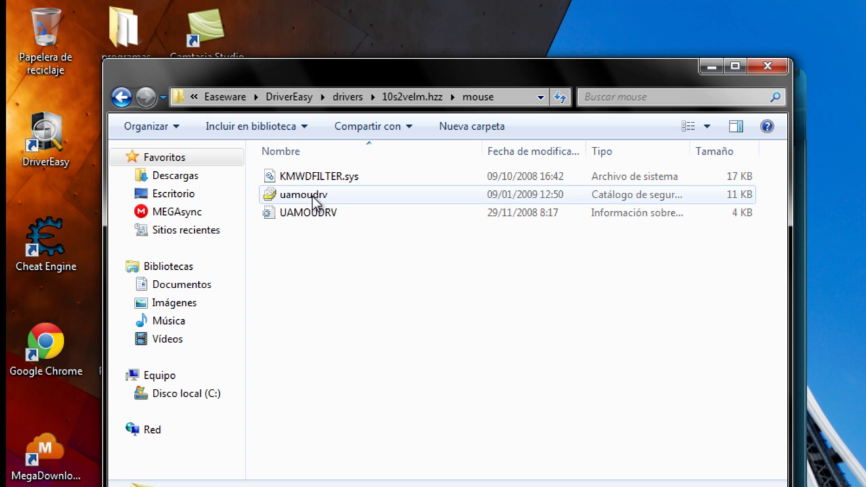
- Move the extracted mouse folder from 10s2velm.hzz to the desktop, and minimize the folder window and DriverEasy
{"action": "left_click_drag", "start_coordinate": [238, 74], "coordinate": [341, 112]}
{"action": "left_click", "coordinate": [228, 134]}
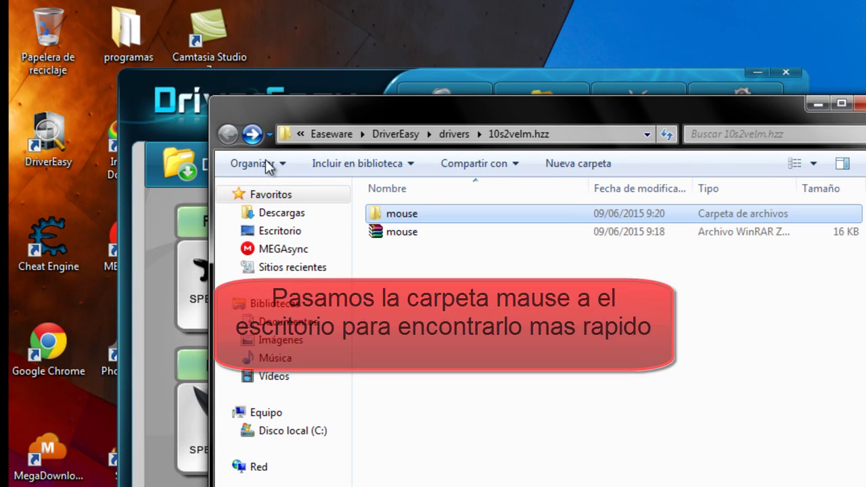
{"action": "left_click", "coordinate": [412, 211]}
{"action": "left_click_drag", "start_coordinate": [416, 217], "coordinate": [404, 50]}
{"action": "left_click", "coordinate": [819, 105]}
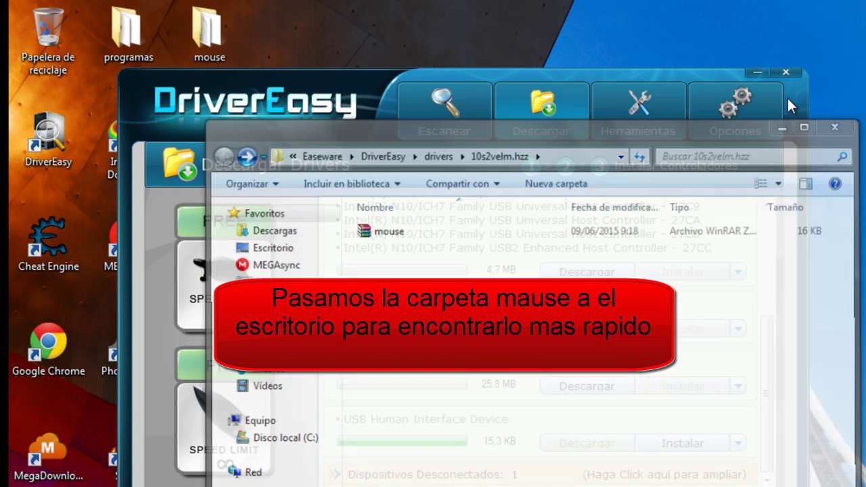
{"action": "left_click", "coordinate": [759, 72]}
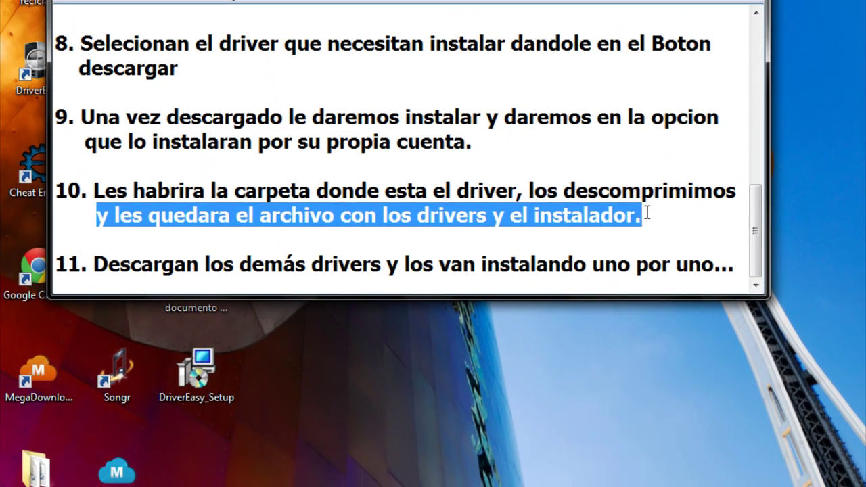
- Replace instruction 11 in the notes with "En caso que no tengan instalador como en este caso sigan mis pasos para instalarlos..." and minimize them
{"action": "left_click", "coordinate": [663, 247]}
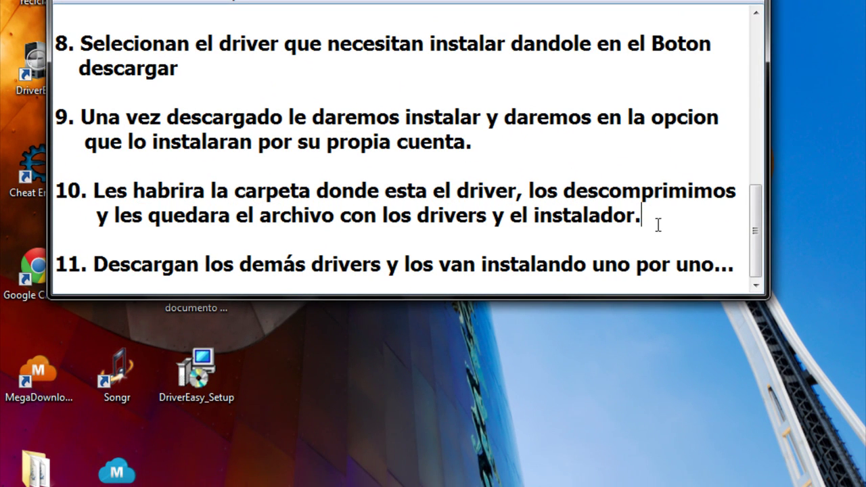
{"action": "key", "text": "ctrl+z"}
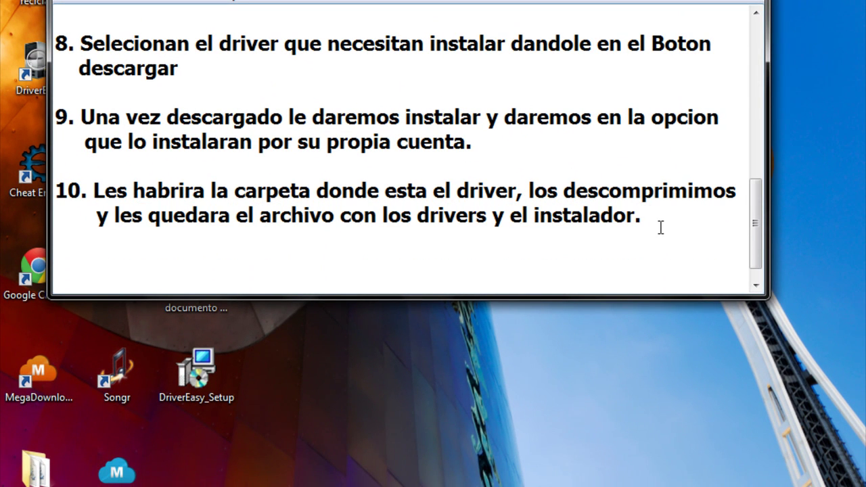
{"action": "type", "text": "En caso que no tenga"}
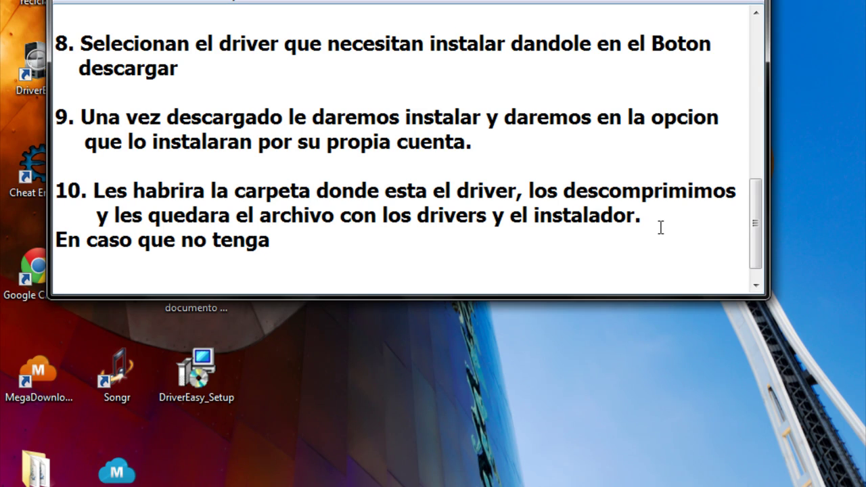
{"action": "type", "text": "n instalad"}
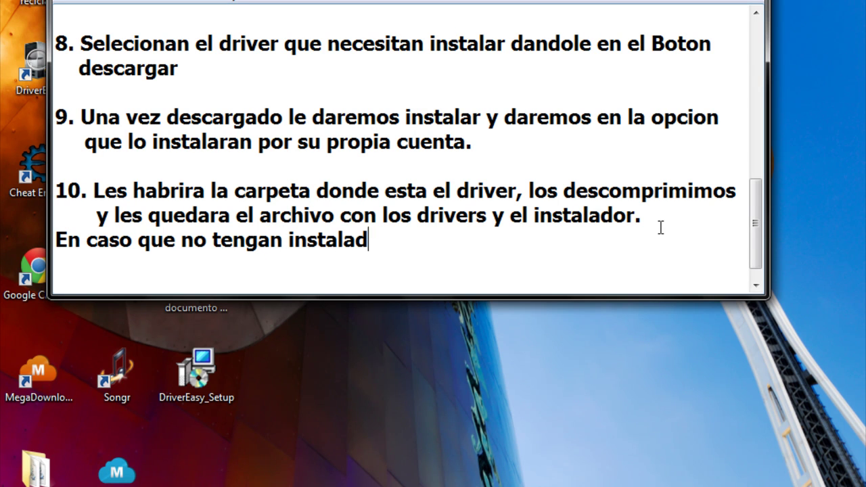
{"action": "type", "text": "or como en este "}
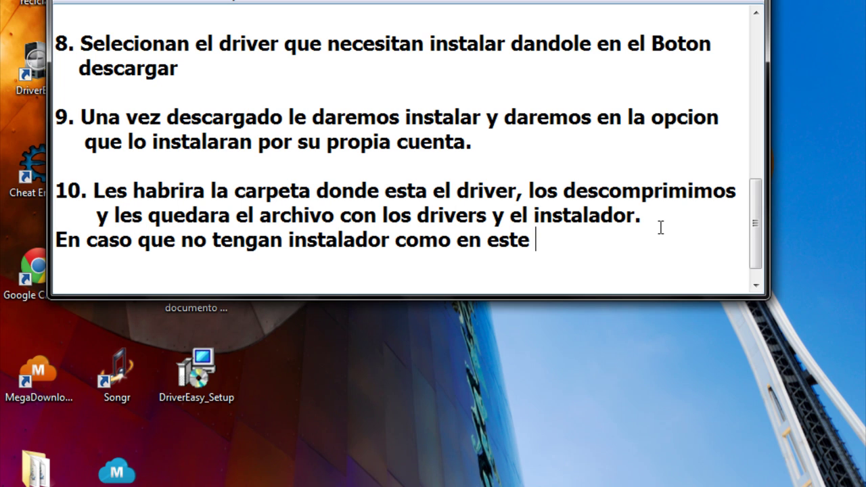
{"action": "type", "text": "caso "}
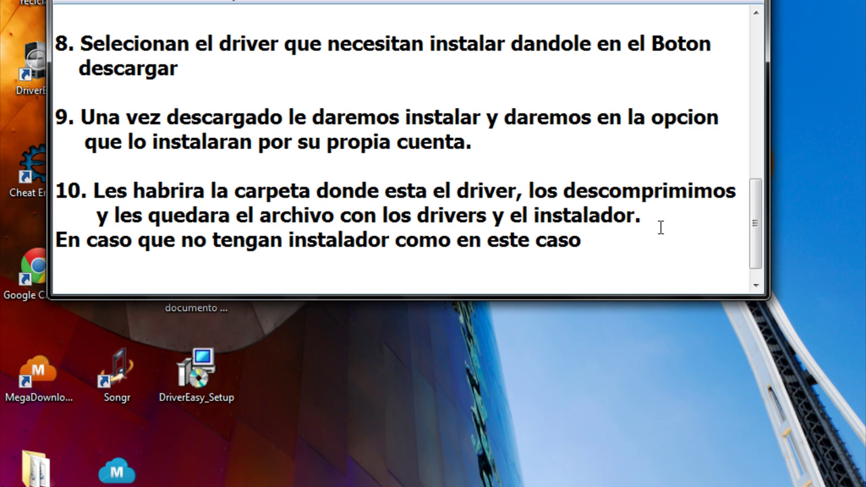
{"action": "type", "text": "sigan mis pa"}
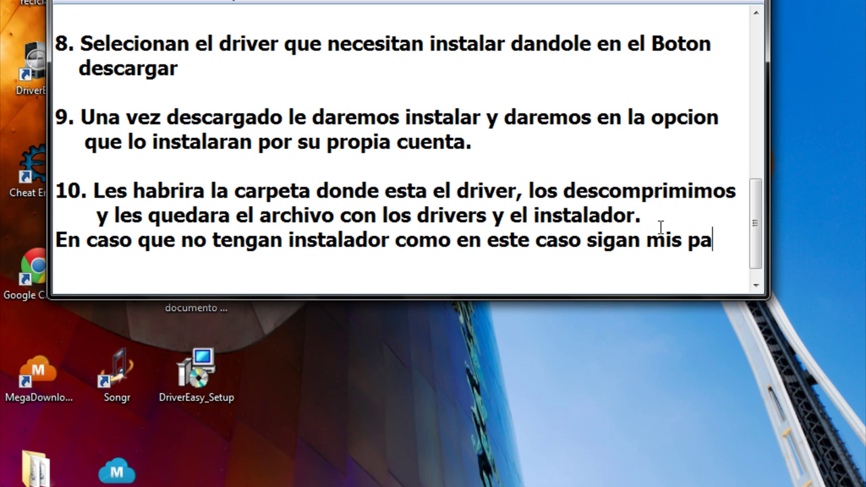
{"action": "type", "text": "sos"}
{"action": "key", "text": "Return"}
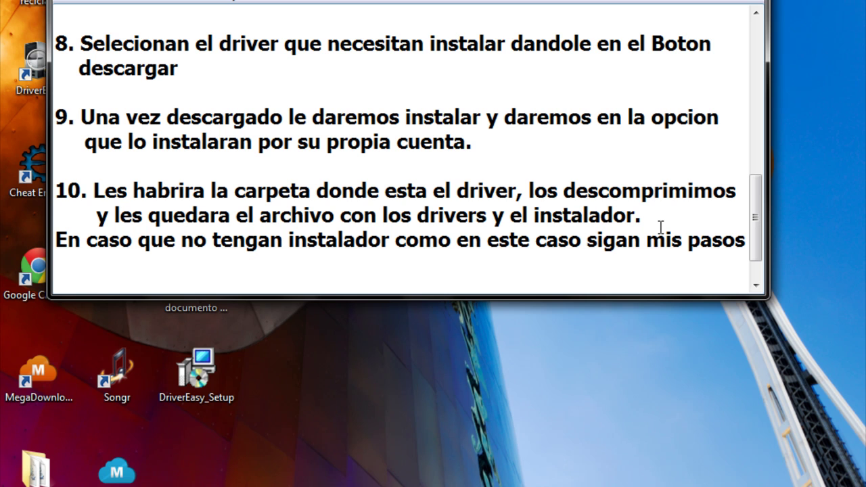
{"action": "type", "text": "para instalarlos..."}
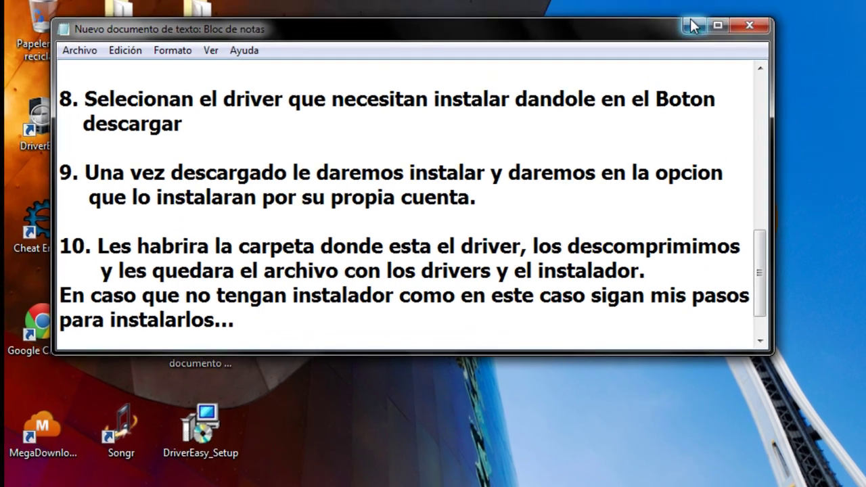
{"action": "left_click", "coordinate": [711, 25]}
- Open the mouse folder on the desktop, check its driver files for an installer, and close the folder
{"action": "double_click", "coordinate": [228, 33]}
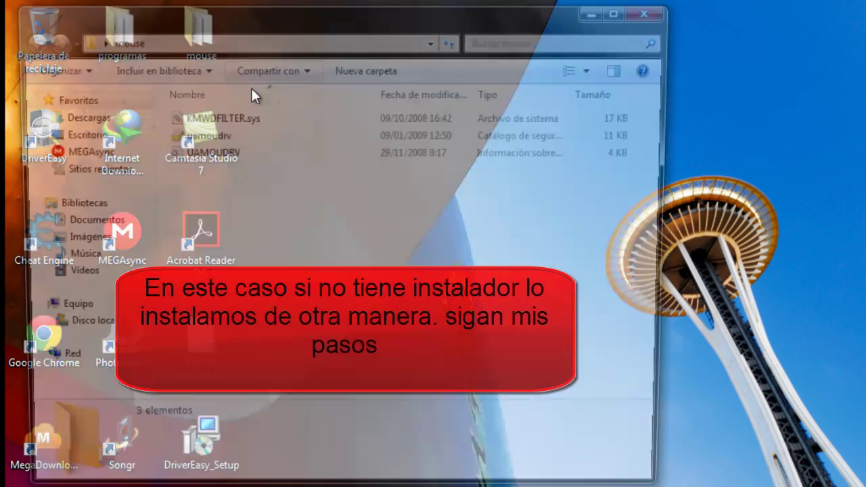
{"action": "key", "text": "ctrl+a"}
{"action": "left_click", "coordinate": [247, 228]}
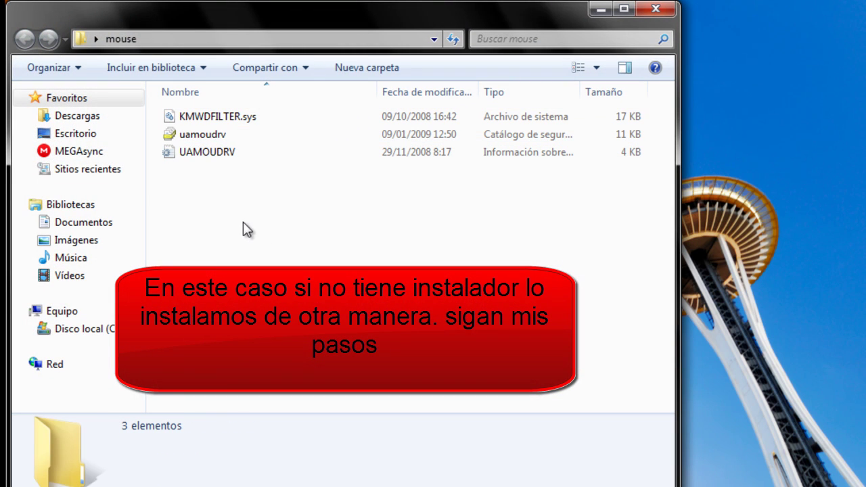
{"action": "left_click", "coordinate": [654, 15]}
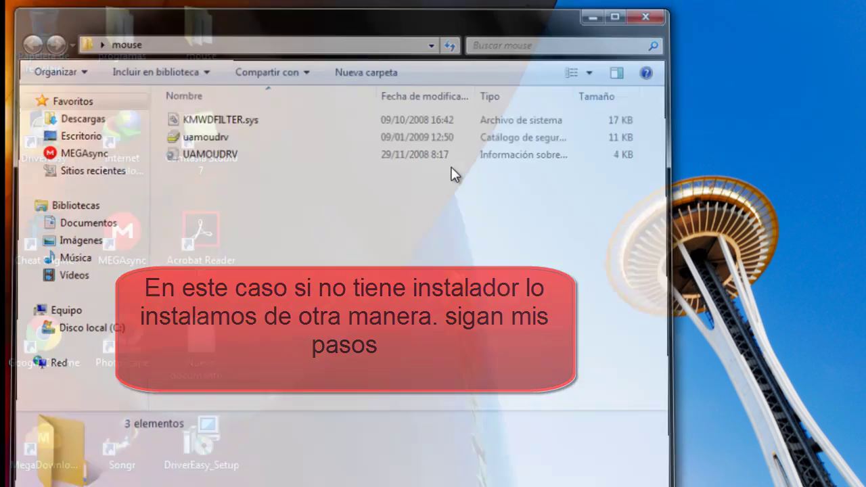
- Open the computer's system properties and launch the Administrador de dispositivos from there
{"action": "key", "text": "super"}
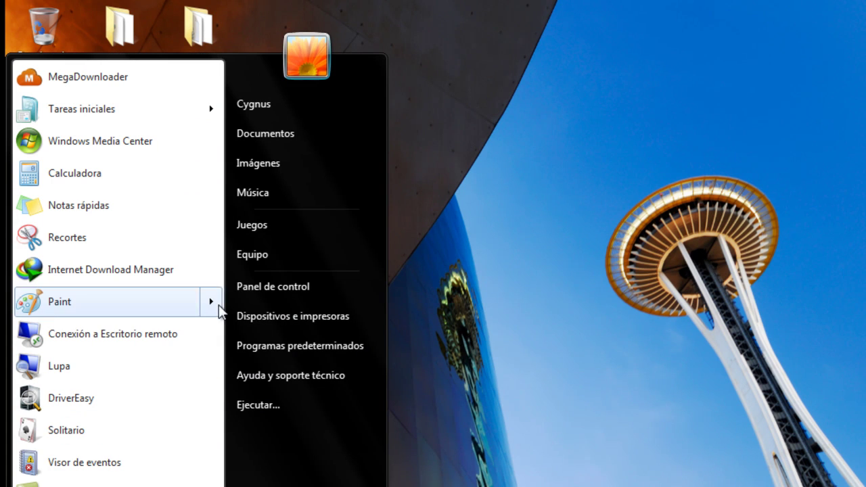
{"action": "right_click", "coordinate": [357, 251]}
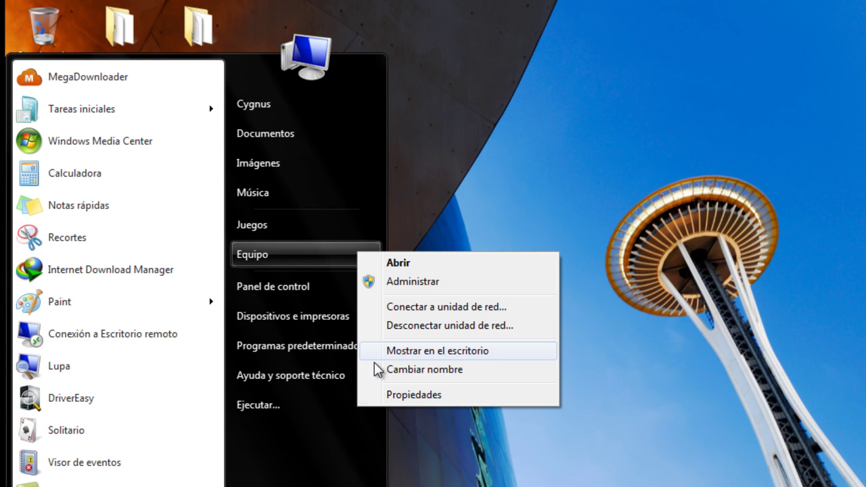
{"action": "left_click", "coordinate": [395, 396]}
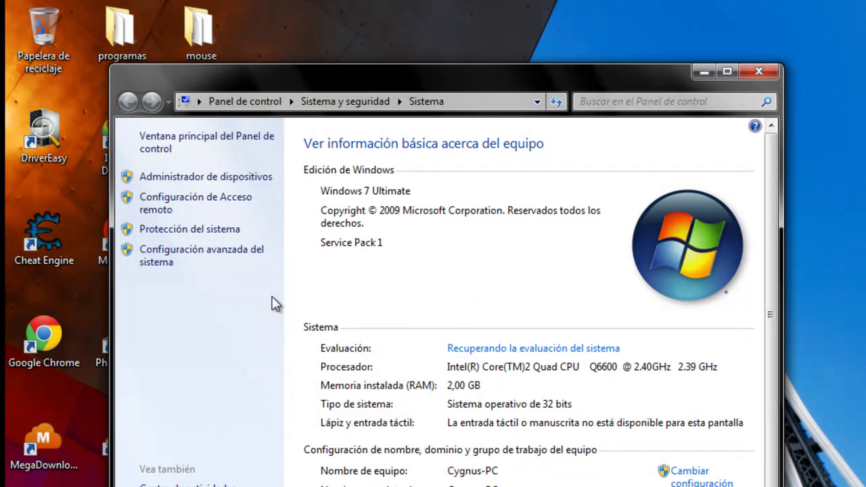
{"action": "left_click", "coordinate": [230, 179]}
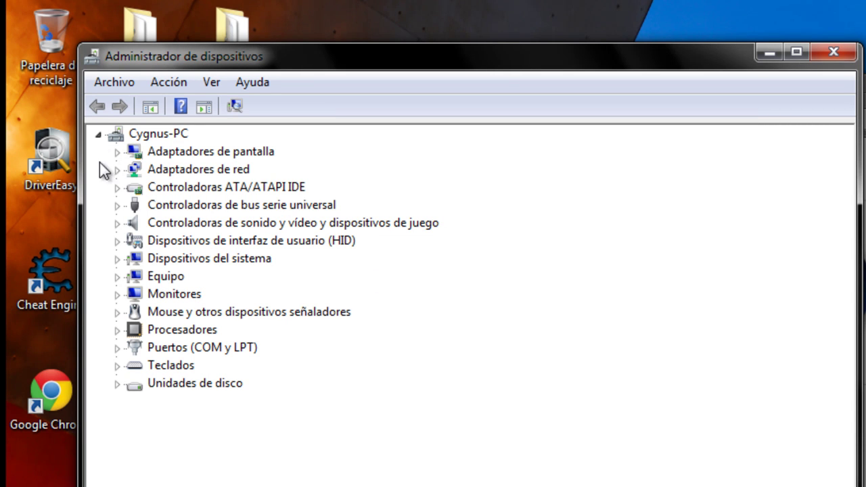
- Start a manual driver update for the USB Advanced Wheel Mouse, searching on the computer, and open the folder selection
{"action": "left_click", "coordinate": [115, 313]}
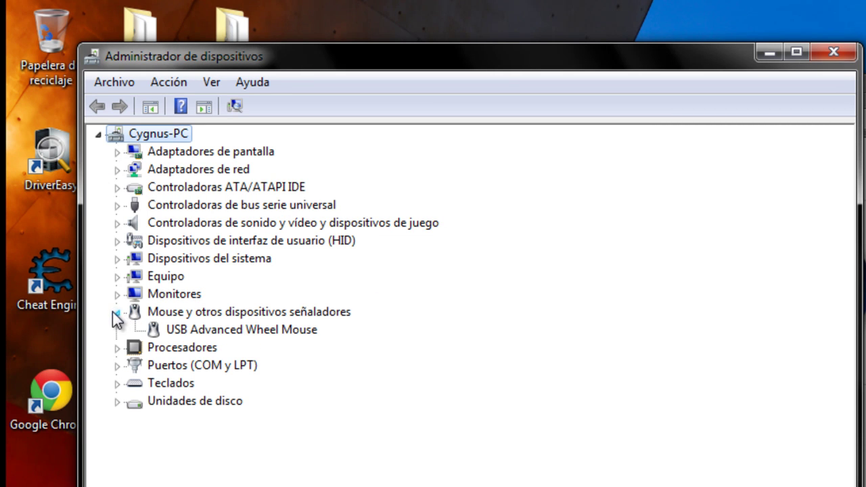
{"action": "left_click", "coordinate": [220, 332]}
{"action": "right_click", "coordinate": [220, 334]}
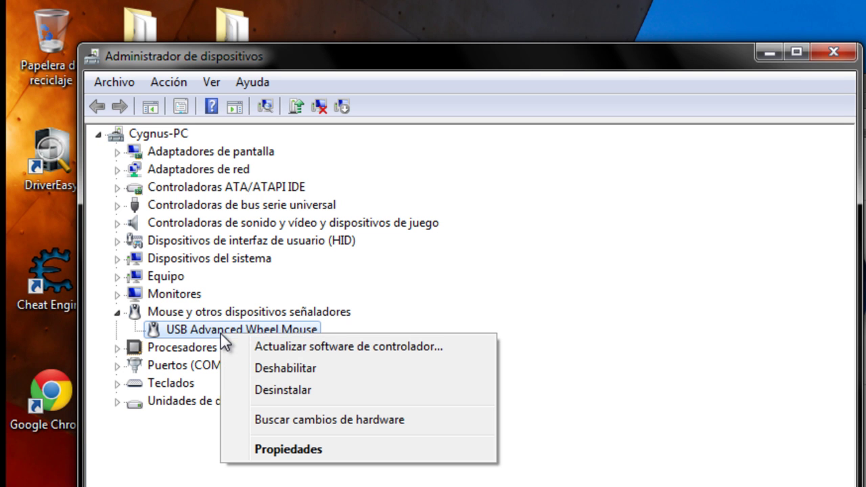
{"action": "left_click", "coordinate": [275, 349]}
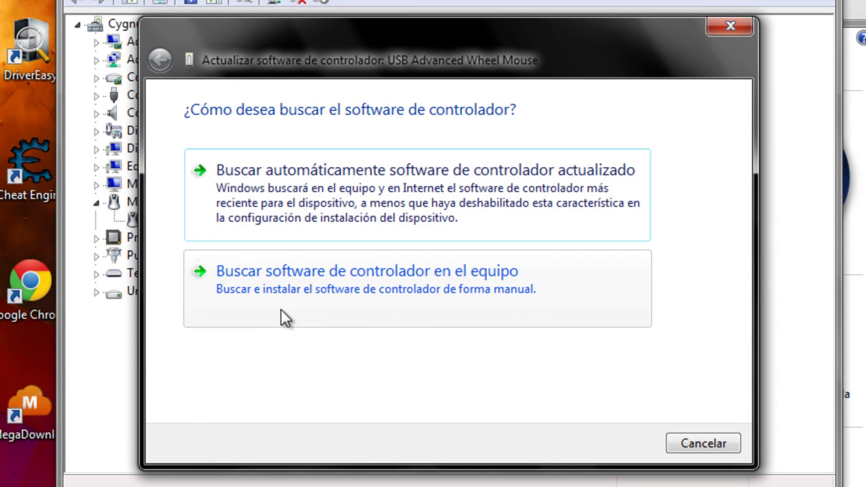
{"action": "left_click", "coordinate": [460, 310]}
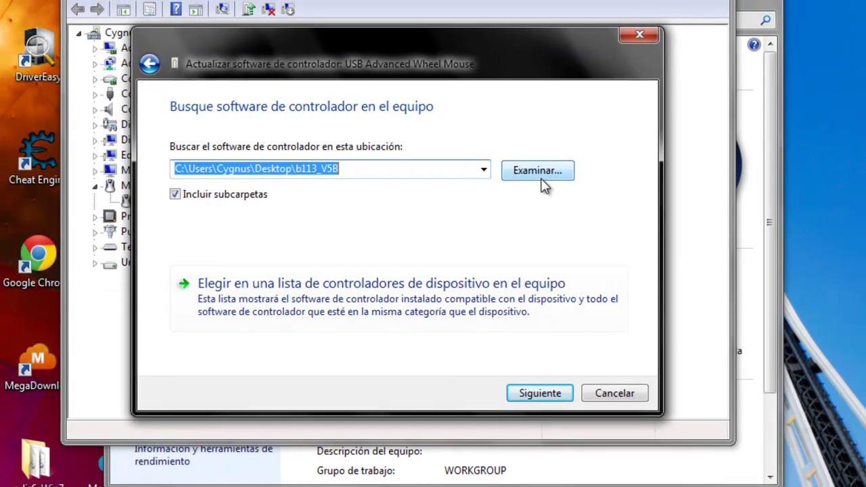
{"action": "left_click", "coordinate": [541, 179]}
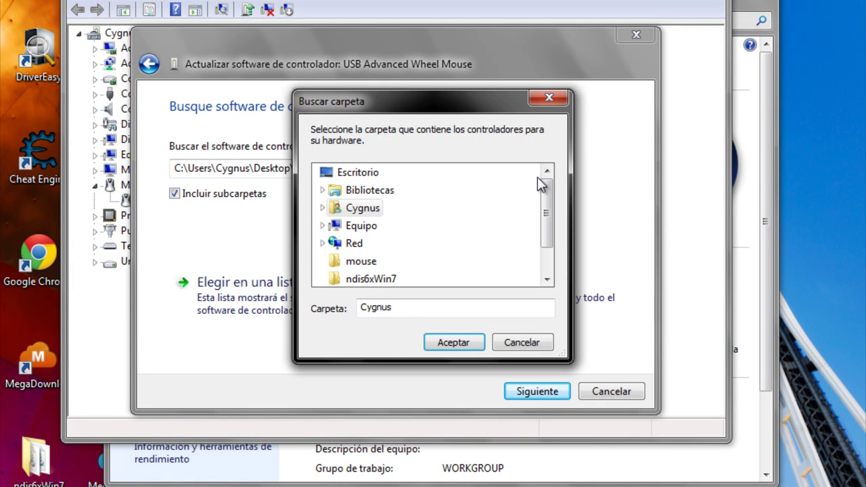
- Switch to the notes and add "aqui selecionamos la carpeta que descargamos la que se llama" with "maus" on the following line
{"action": "key", "text": "alt+Tab"}
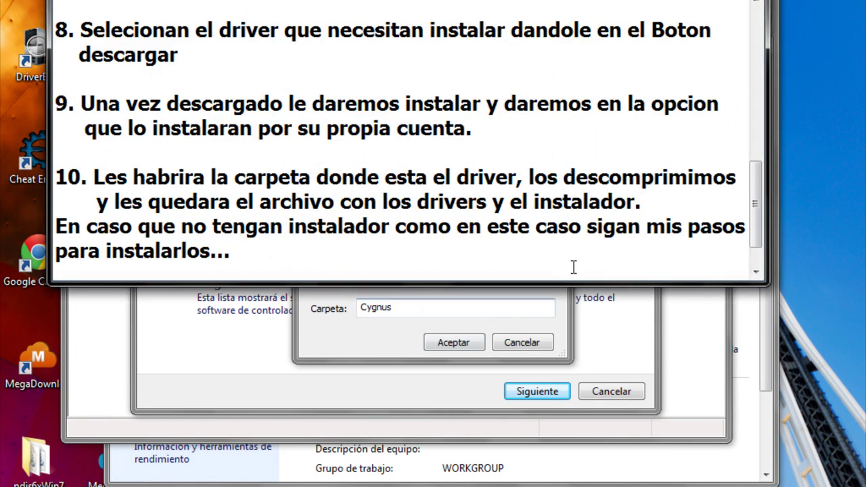
{"action": "key", "text": "Return"}
{"action": "key", "text": "Return"}
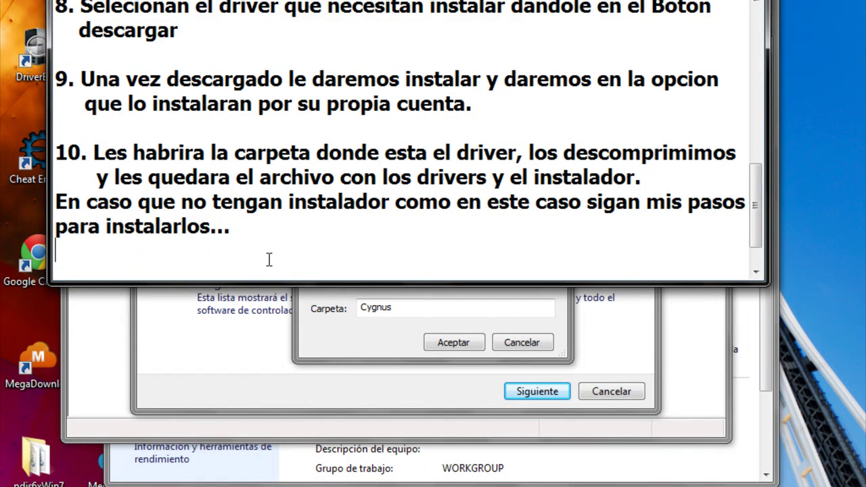
{"action": "type", "text": "aqui"}
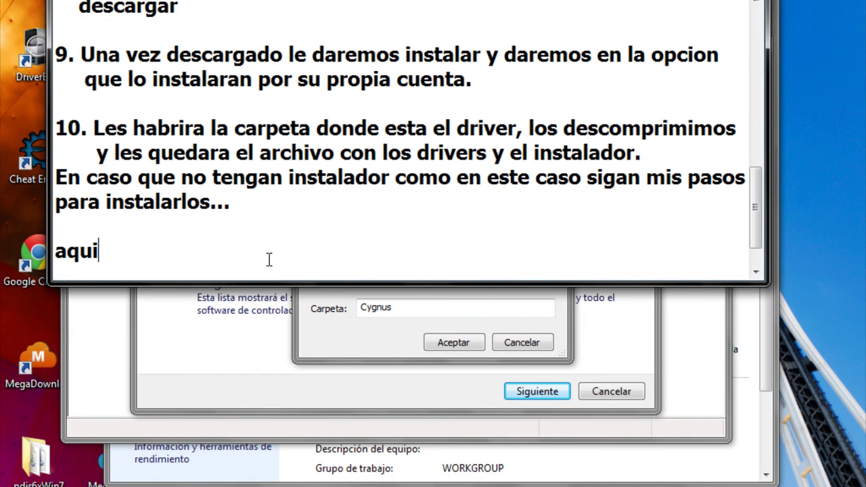
{"action": "type", "text": " selecion"}
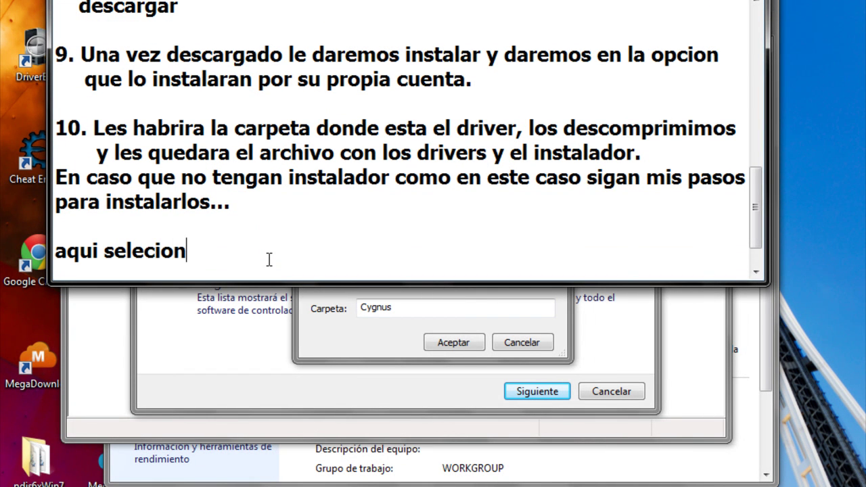
{"action": "type", "text": "amos la carpeta wq"}
{"action": "key", "text": "BackSpace"}
{"action": "key", "text": "BackSpace"}
{"action": "type", "text": "que"}
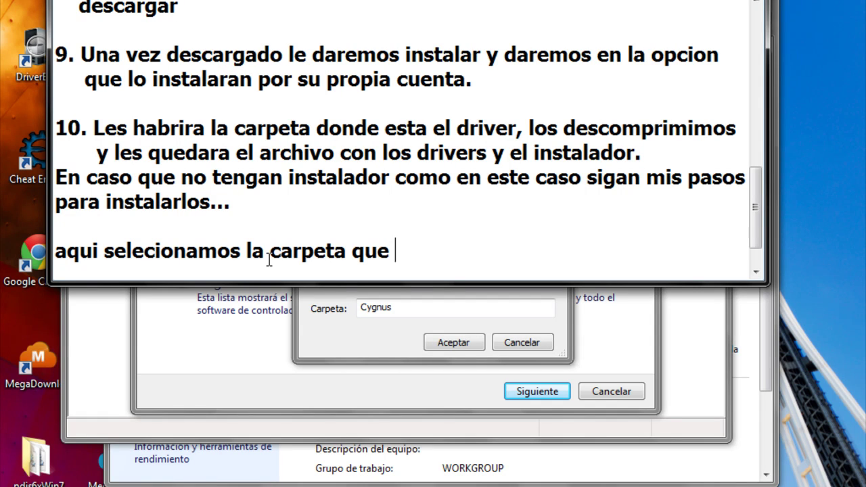
{"action": "type", "text": " descargamos"}
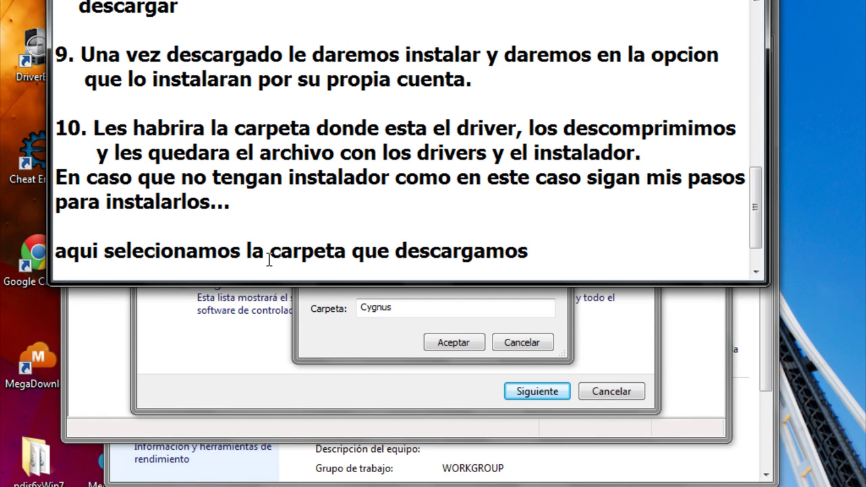
{"action": "type", "text": " la que s"}
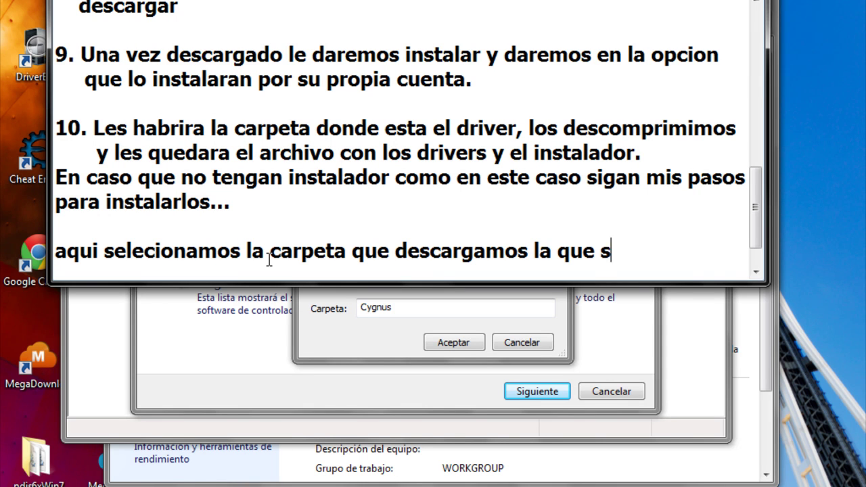
{"action": "type", "text": "e lla"}
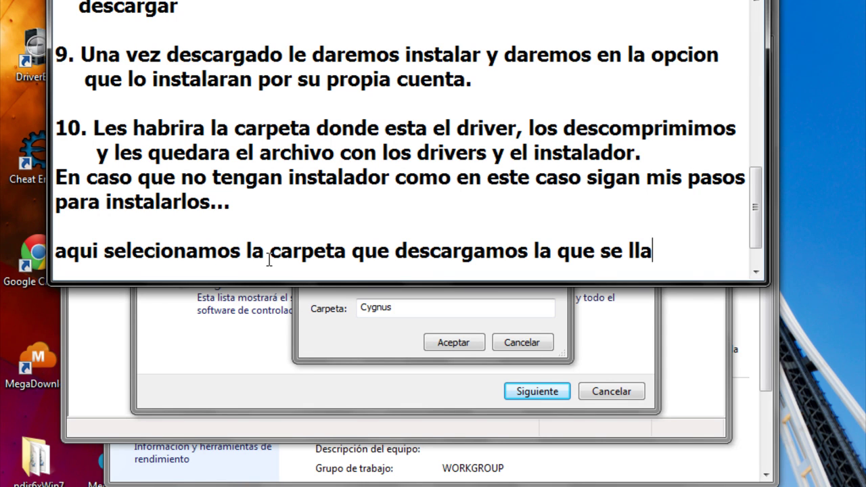
{"action": "type", "text": "ma"}
{"action": "key", "text": "Return"}
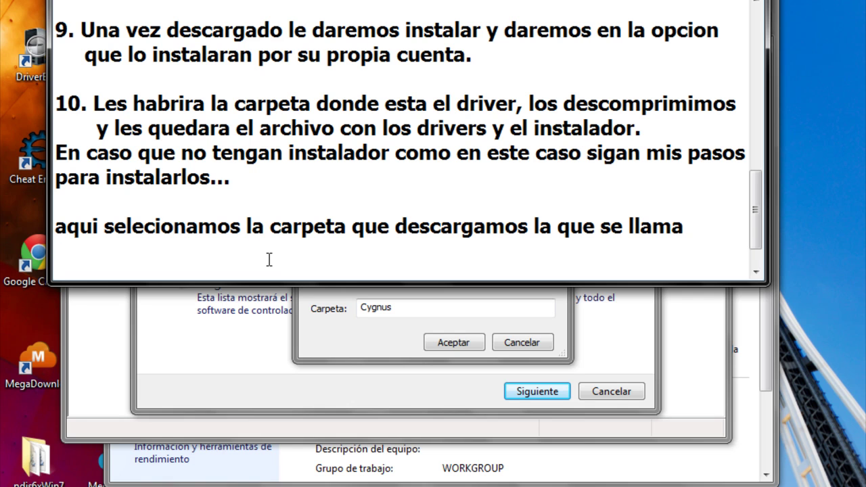
{"action": "type", "text": "maus"}
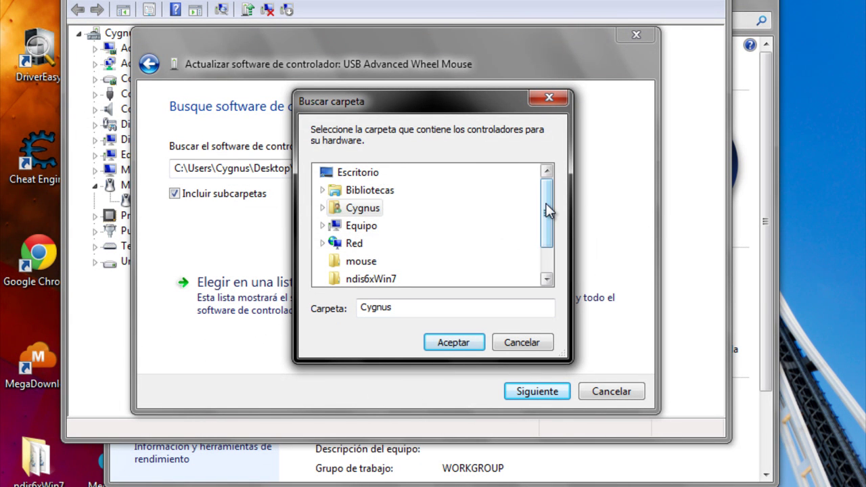
- Choose the desktop's mouse folder as the driver location and run the driver update
{"action": "left_click_drag", "start_coordinate": [548, 211], "coordinate": [548, 218]}
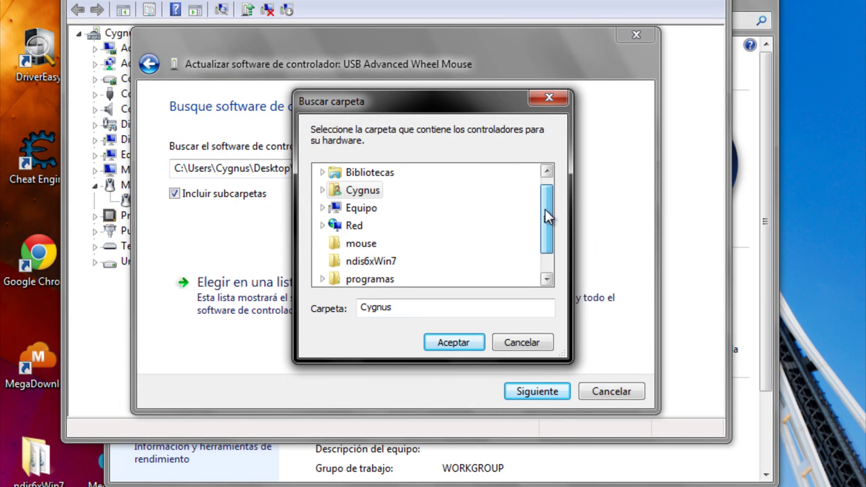
{"action": "left_click", "coordinate": [363, 249]}
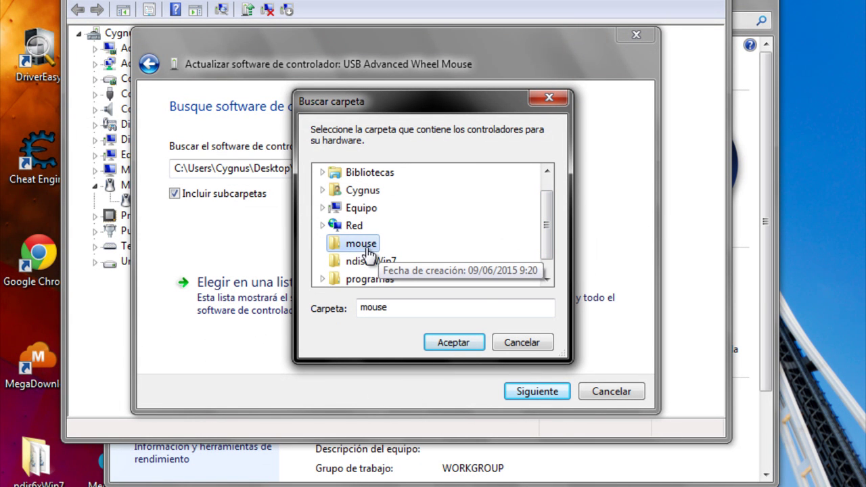
{"action": "left_click", "coordinate": [453, 346]}
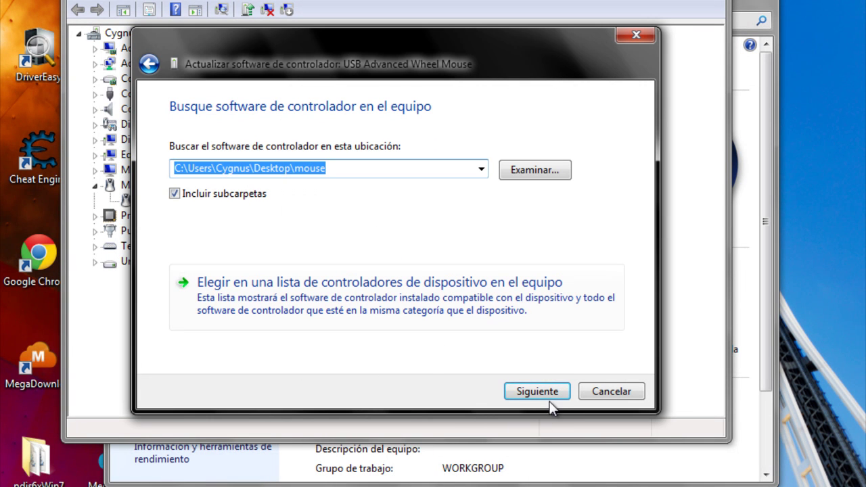
{"action": "left_click", "coordinate": [521, 392]}
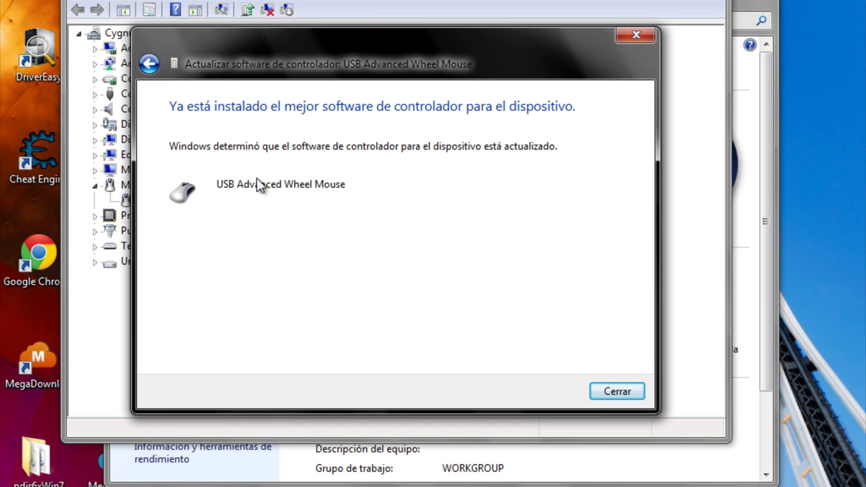
- Close the mouse driver update wizard and scan for hardware changes with the USB Advanced Wheel Mouse selected
{"action": "left_click", "coordinate": [614, 393]}
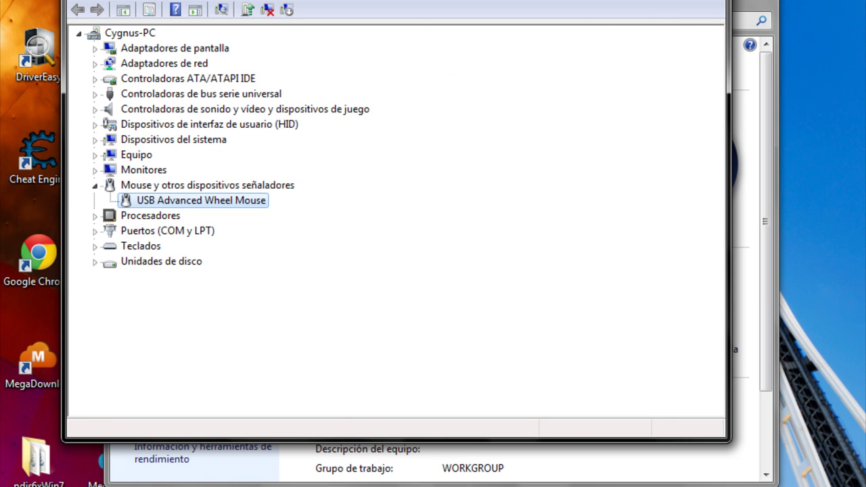
{"action": "left_click", "coordinate": [133, 1]}
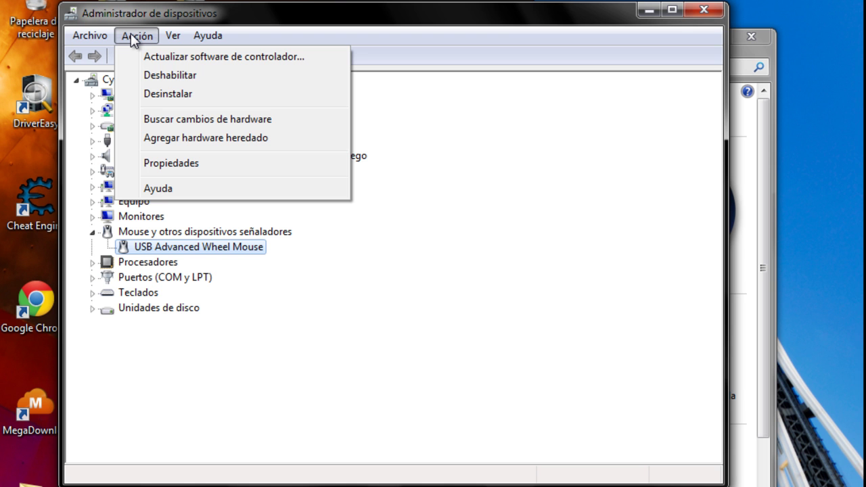
{"action": "left_click", "coordinate": [278, 119]}
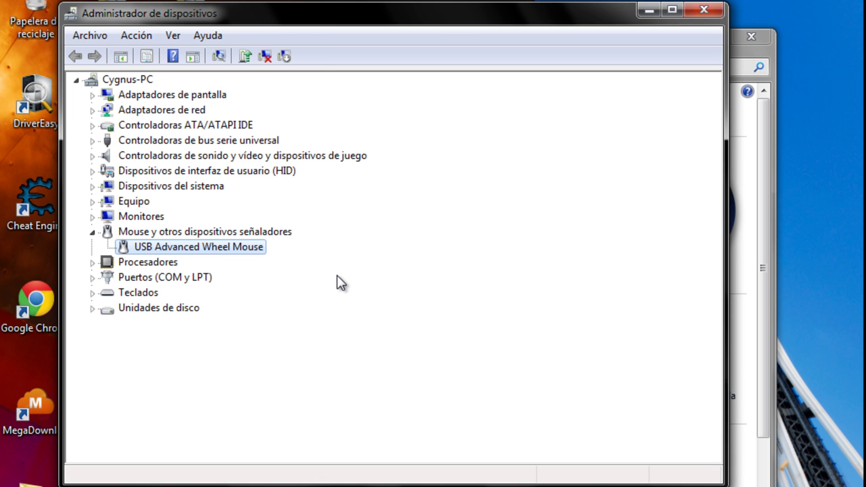
- Clear the open system windows and continue the notes after "mause..." with "y listo ya se instalo. eso es cuando no traen el instalador."
{"action": "left_click", "coordinate": [648, 11]}
{"action": "left_click", "coordinate": [690, 38]}
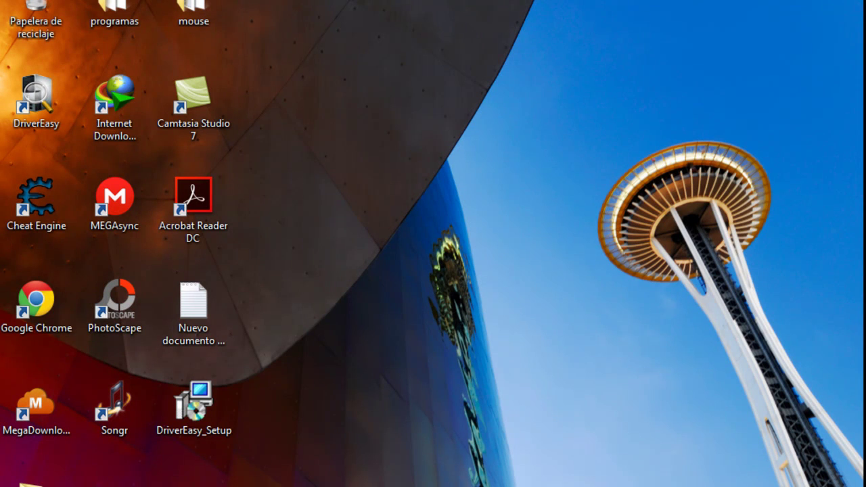
{"action": "left_click", "coordinate": [230, 486]}
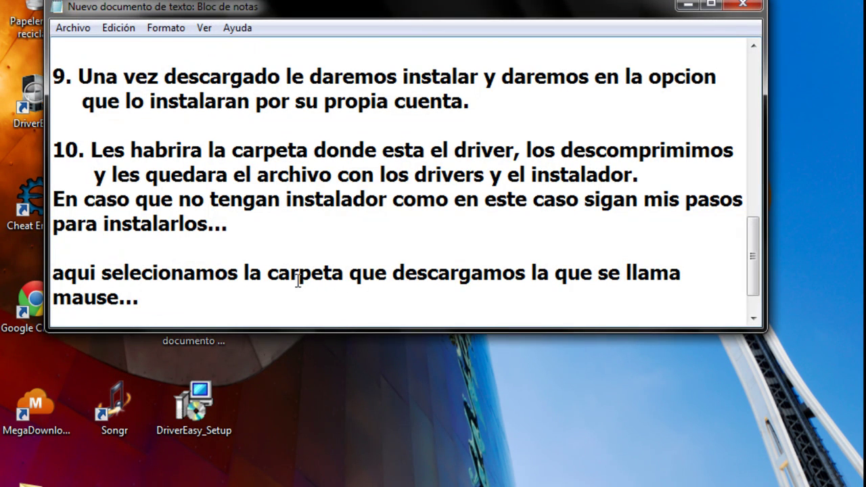
{"action": "type", "text": "y listo ya s"}
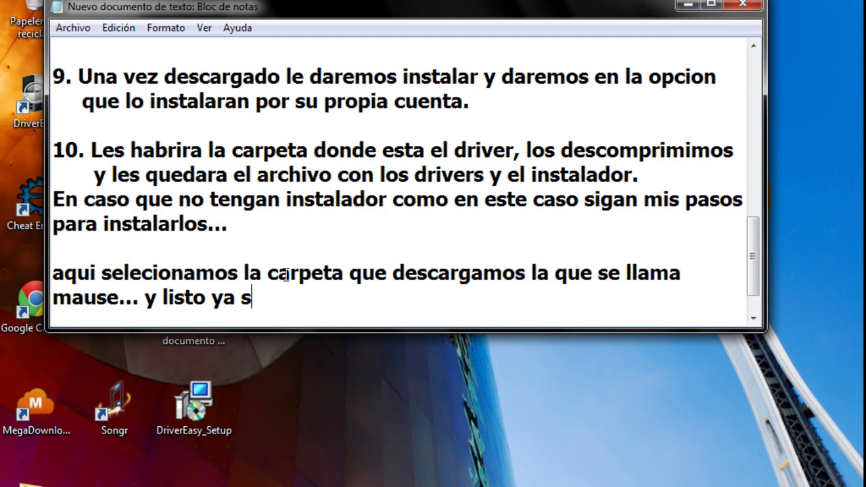
{"action": "type", "text": "e instal"}
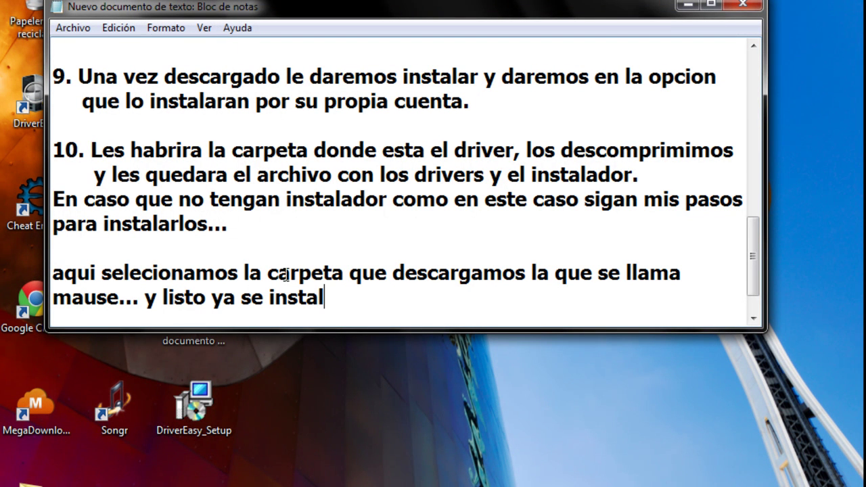
{"action": "type", "text": "o. eso es cua"}
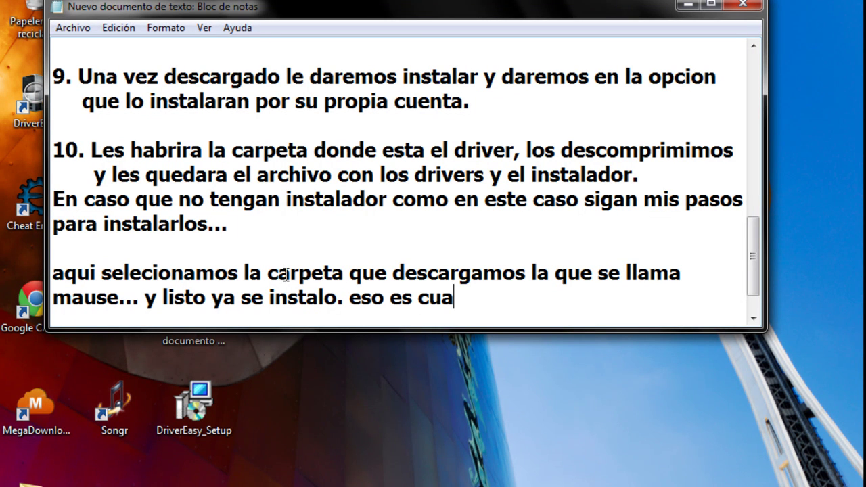
{"action": "type", "text": "ndo no tra"}
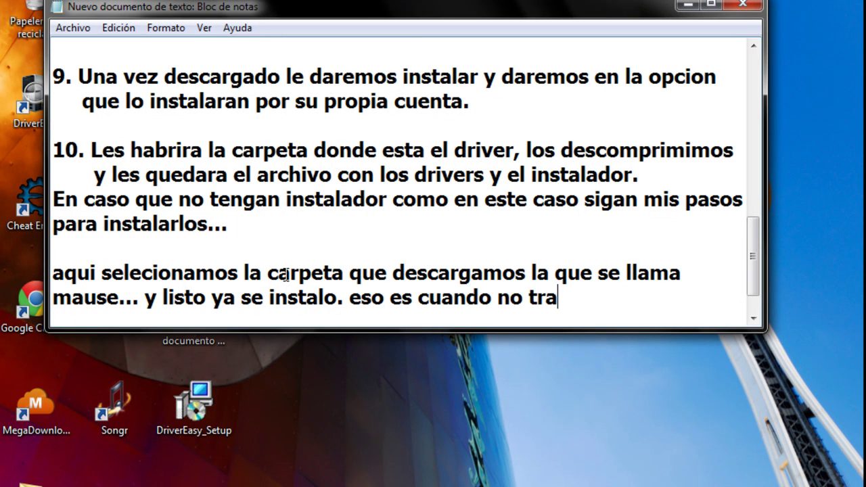
{"action": "type", "text": "en el instalados"}
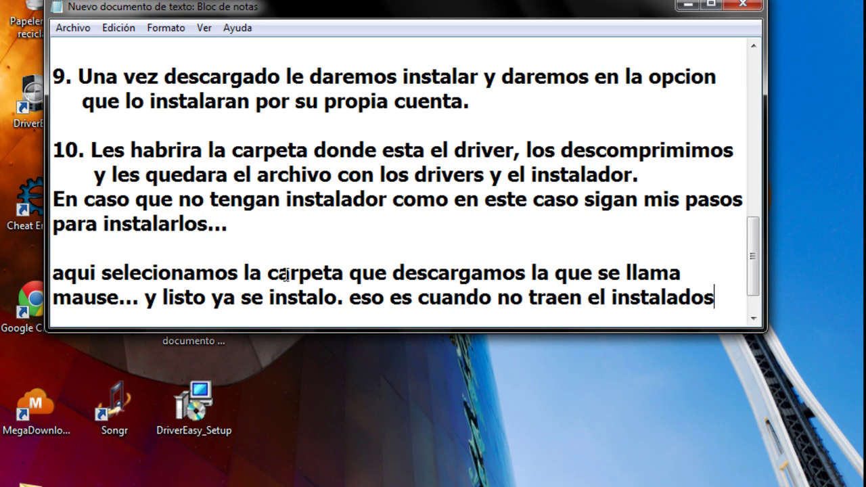
{"action": "key", "text": "BackSpace"}
{"action": "type", "text": "r."}
- Switch to DriverEasy, try downloading the Intel(R) PRO/100 VE Network Connection driver, and return to the notes
{"action": "scroll", "coordinate": [747, 271], "scroll_direction": "down", "scroll_amount": 1}
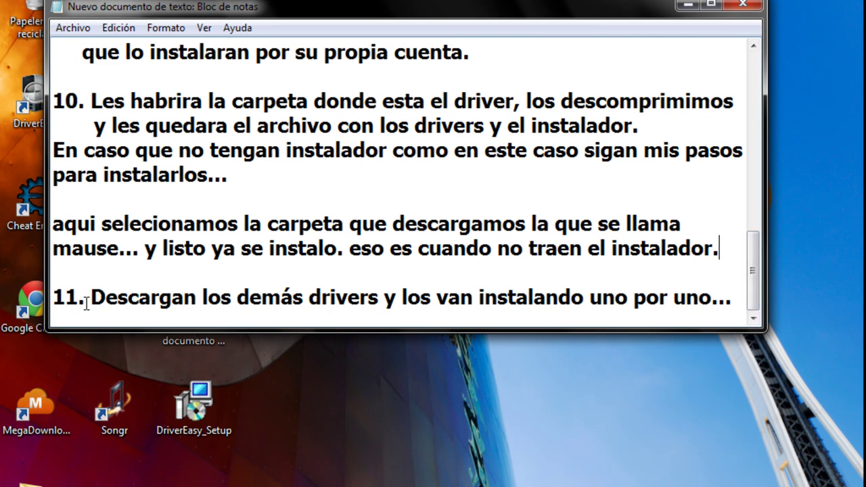
{"action": "left_click_drag", "start_coordinate": [92, 296], "coordinate": [377, 311]}
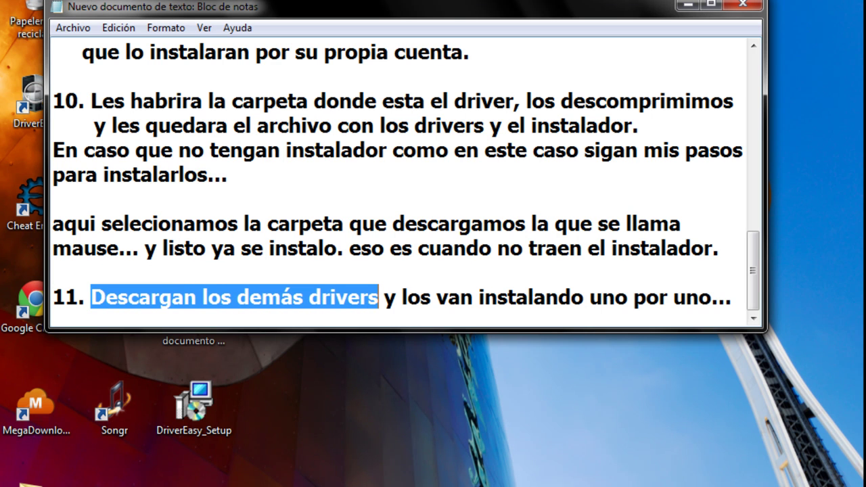
{"action": "key", "text": "alt+Tab"}
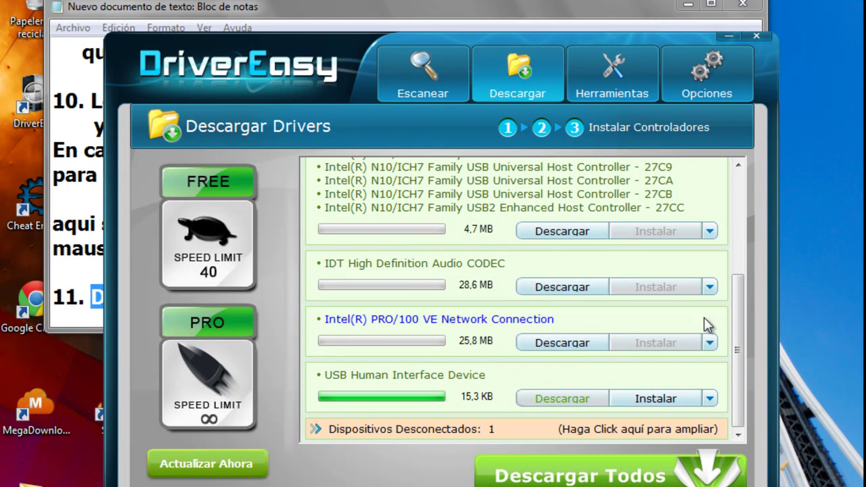
{"action": "left_click_drag", "start_coordinate": [735, 325], "coordinate": [733, 298]}
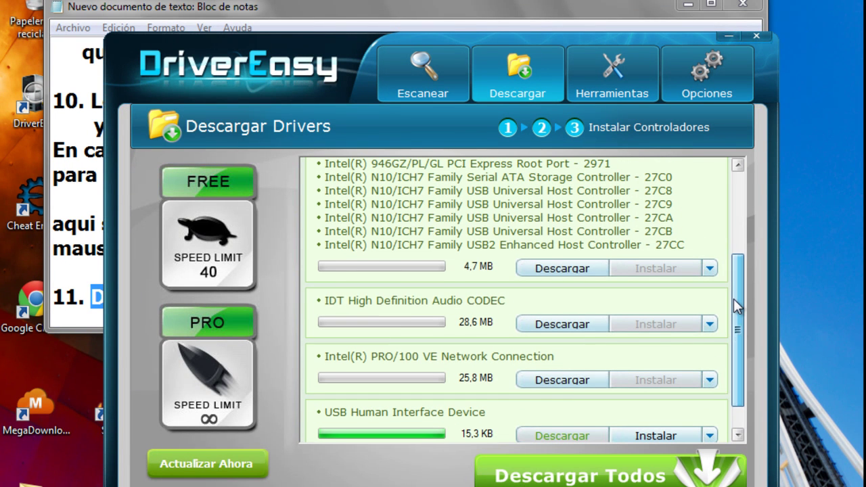
{"action": "left_click", "coordinate": [563, 380]}
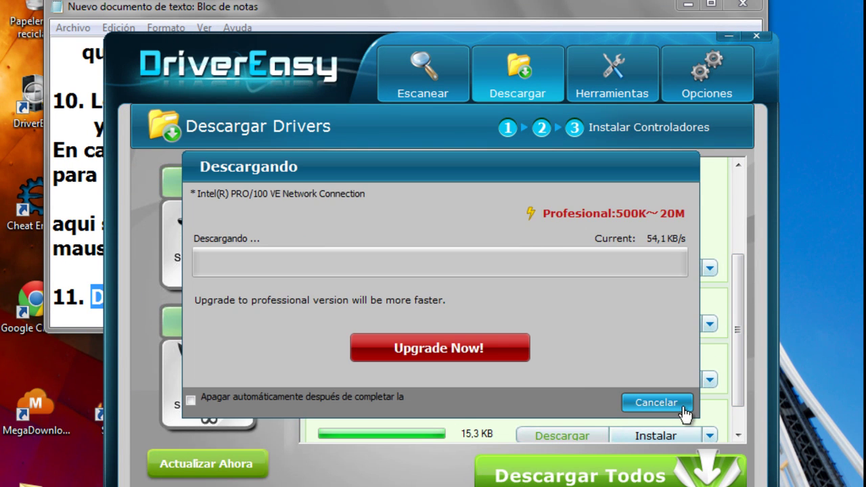
{"action": "left_click", "coordinate": [682, 408]}
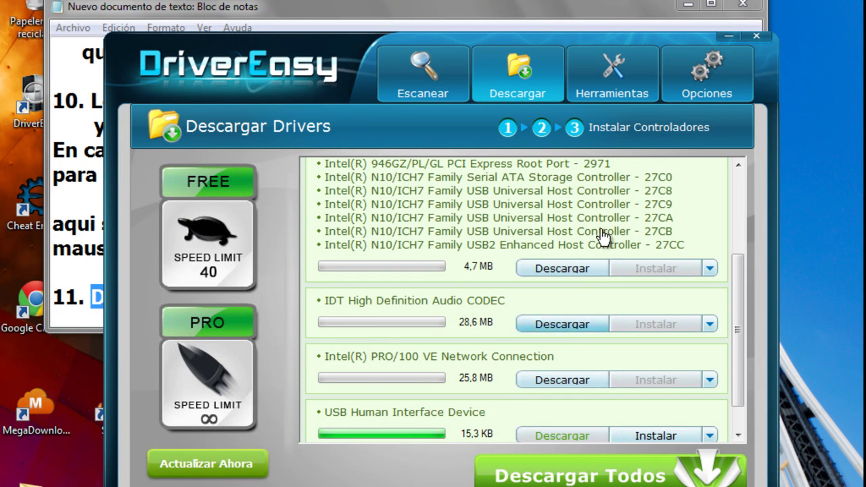
{"action": "left_click_drag", "start_coordinate": [737, 303], "coordinate": [744, 222]}
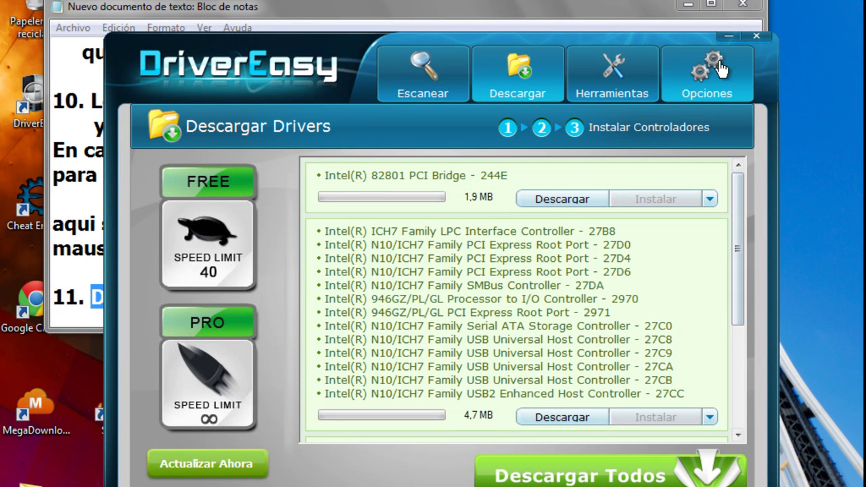
{"action": "left_click", "coordinate": [728, 36]}
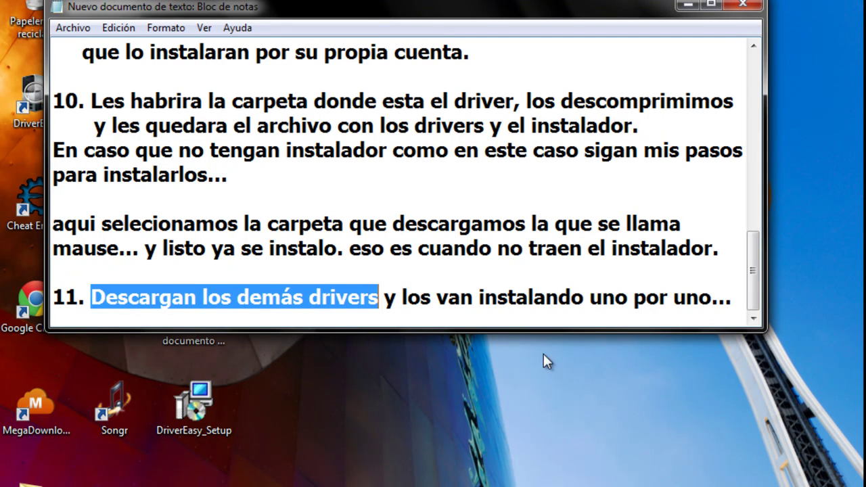
- Below instruction 11, leave a blank line and add "Eso es todo cualquier cosa comenten y delen LIKE si les funciono,"
{"action": "left_click_drag", "start_coordinate": [383, 301], "coordinate": [733, 306]}
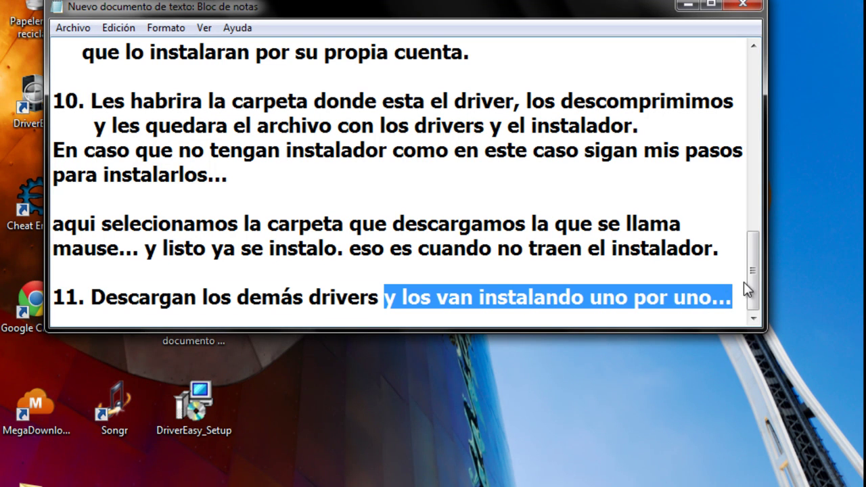
{"action": "left_click", "coordinate": [741, 303]}
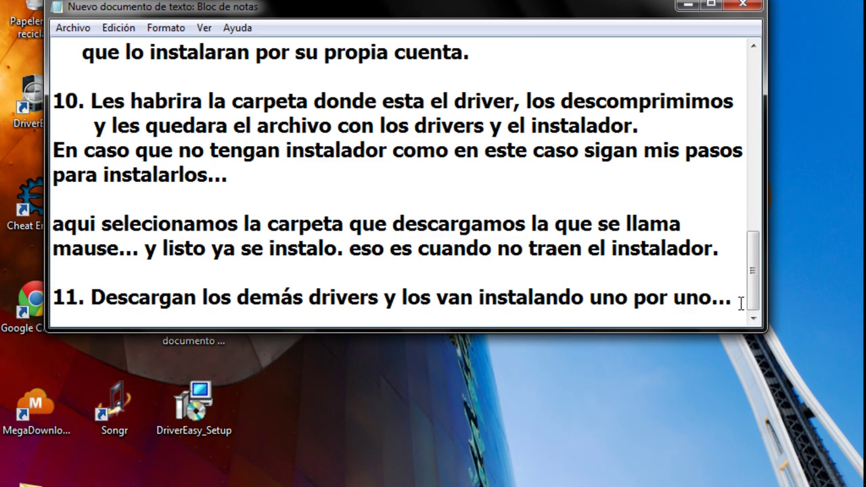
{"action": "key", "text": "Return"}
{"action": "key", "text": "Return"}
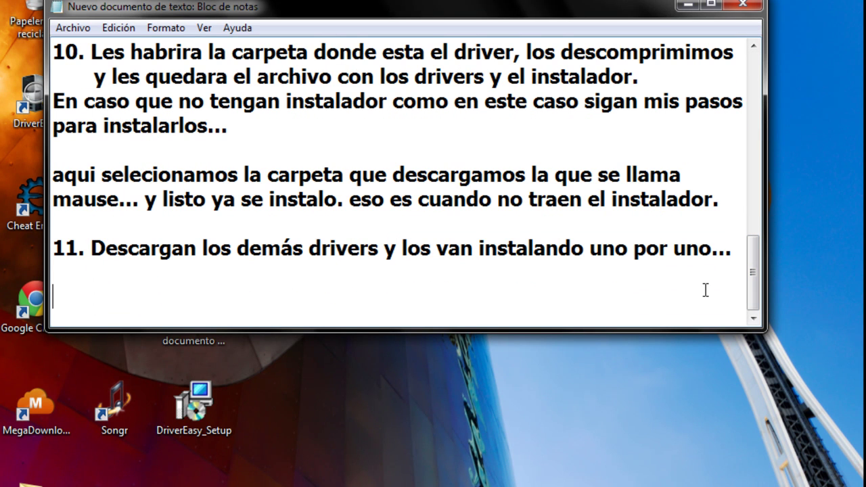
{"action": "type", "text": "Eso e"}
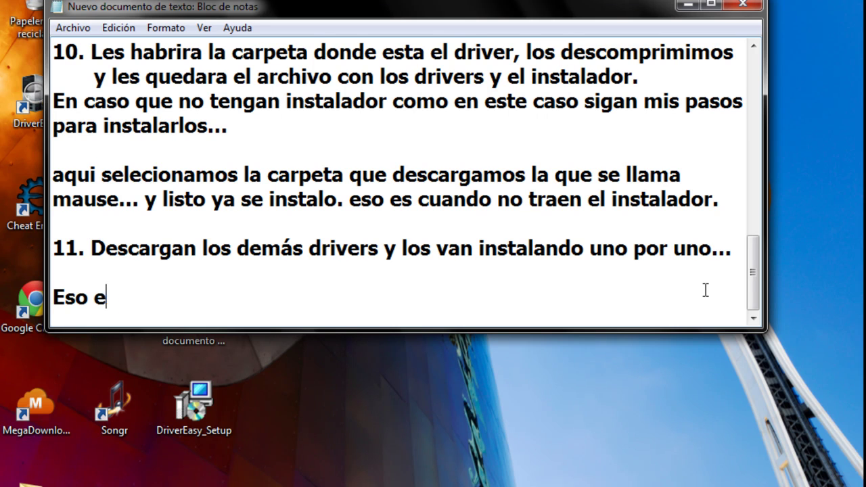
{"action": "type", "text": "s todo cu"}
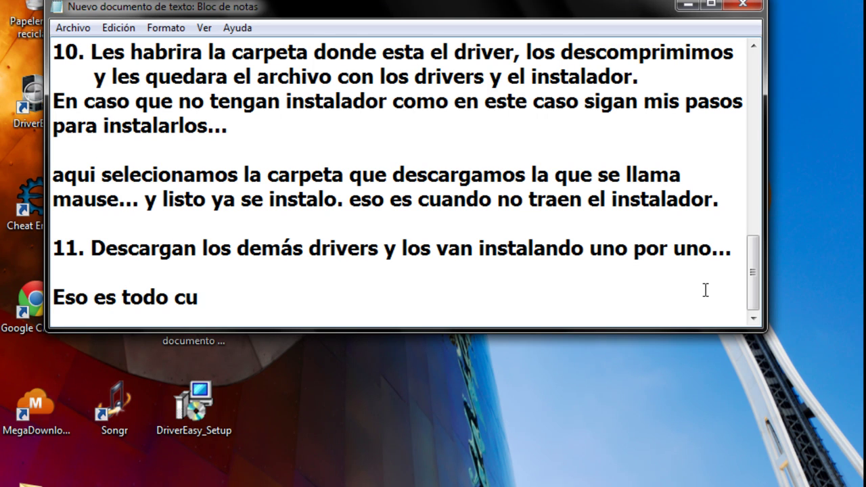
{"action": "type", "text": "alquier cop"}
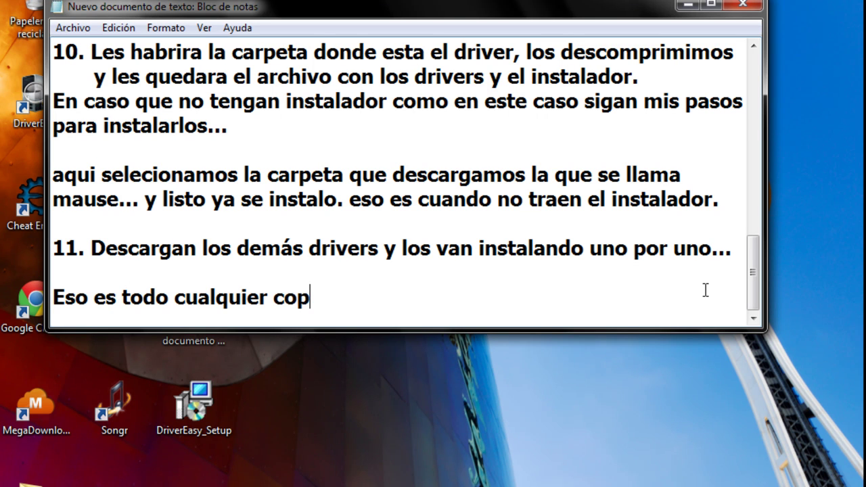
{"action": "key", "text": "BackSpace"}
{"action": "type", "text": "sa come"}
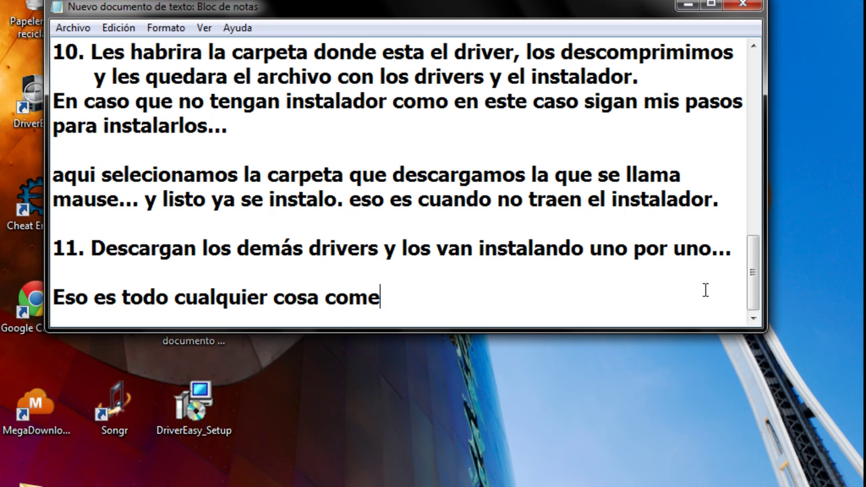
{"action": "type", "text": "nten y de"}
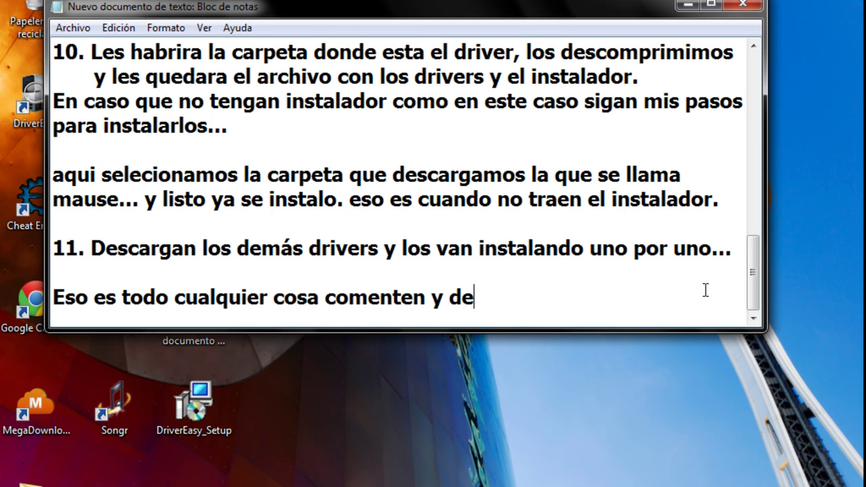
{"action": "type", "text": "len LIKE"}
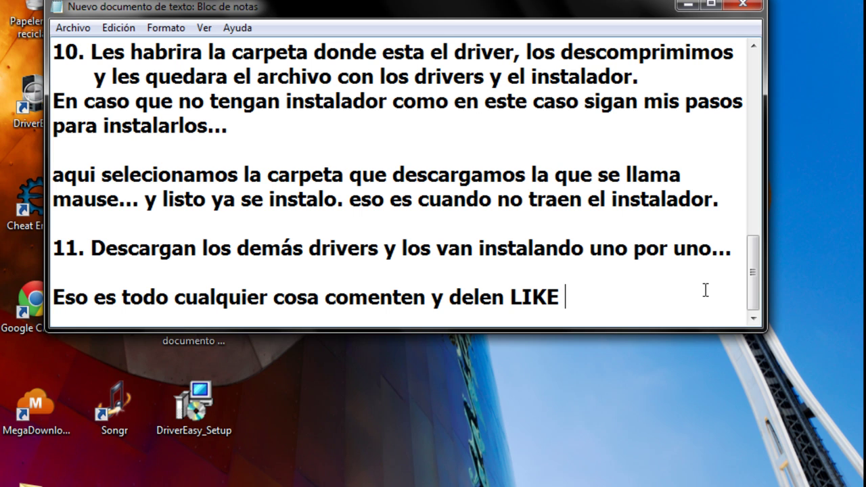
{"action": "type", "text": " si les"}
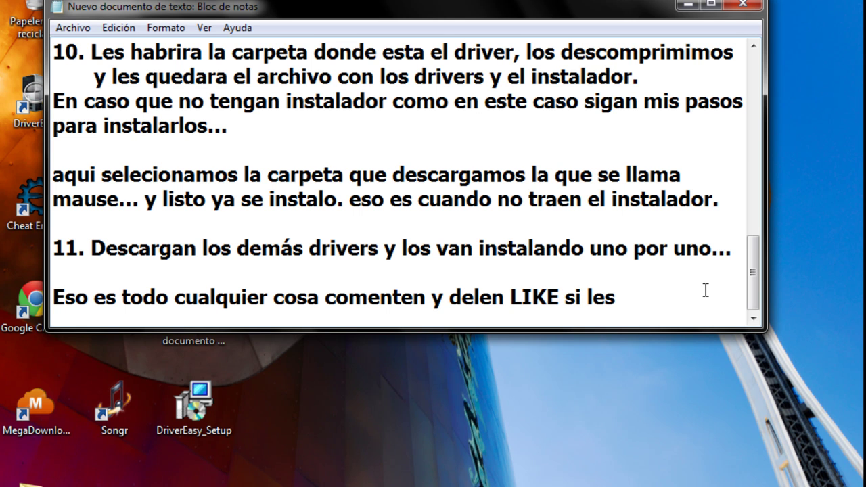
{"action": "type", "text": " fun"}
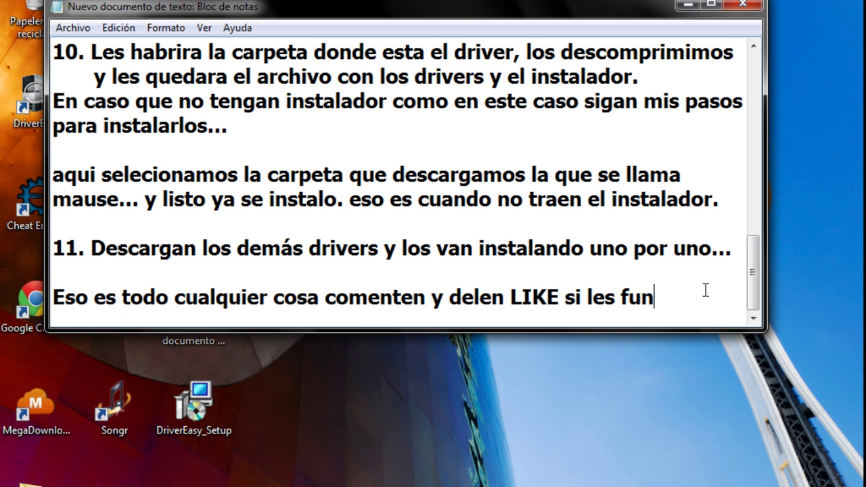
{"action": "type", "text": "ciono,"}
- Continue the closing message on a new line with "sirve para toda pc y cualquier Windows :D Sha"
{"action": "key", "text": "Return"}
{"action": "type", "text": "sirve"}
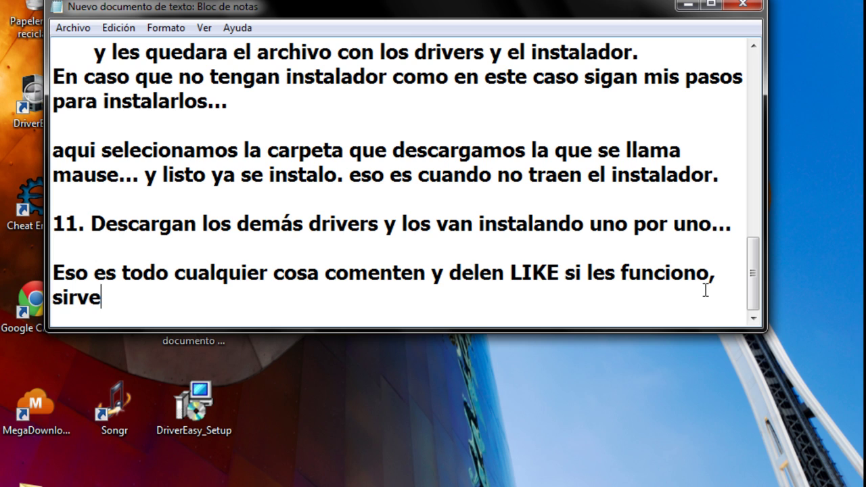
{"action": "type", "text": " para toda pe"}
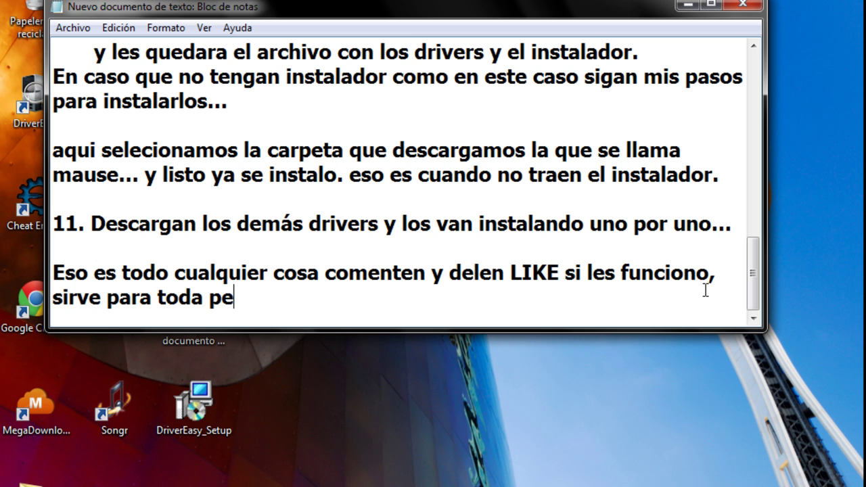
{"action": "key", "text": "BackSpace"}
{"action": "type", "text": "c y cual"}
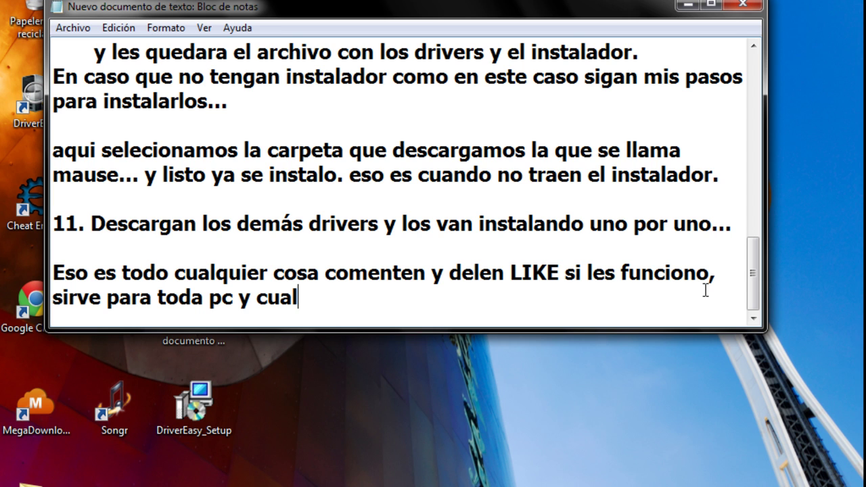
{"action": "type", "text": "quier Wi"}
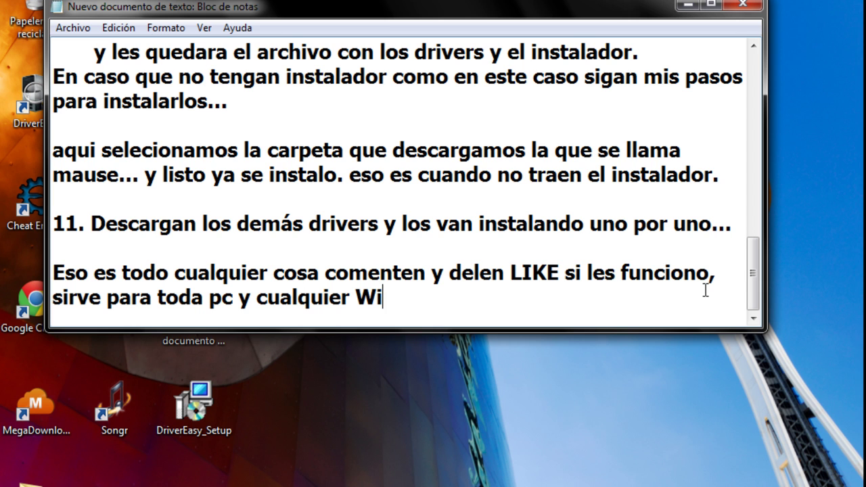
{"action": "type", "text": "ndows"}
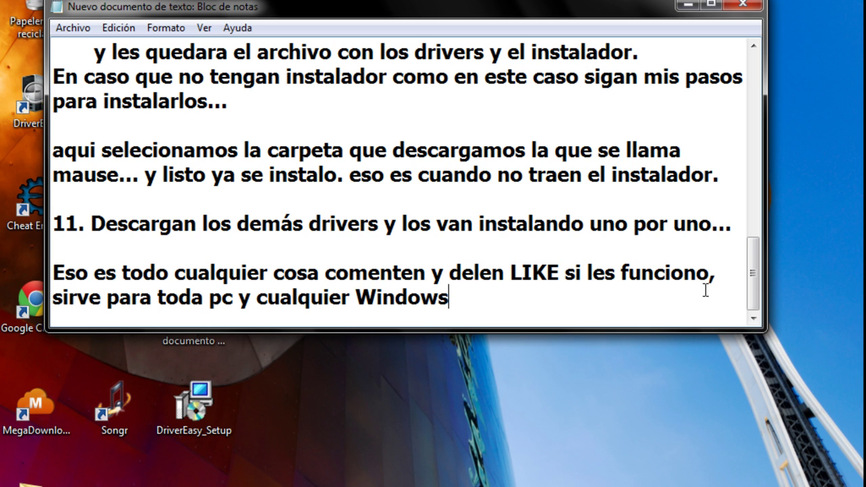
{"action": "type", "text": " :D Shaooo"}
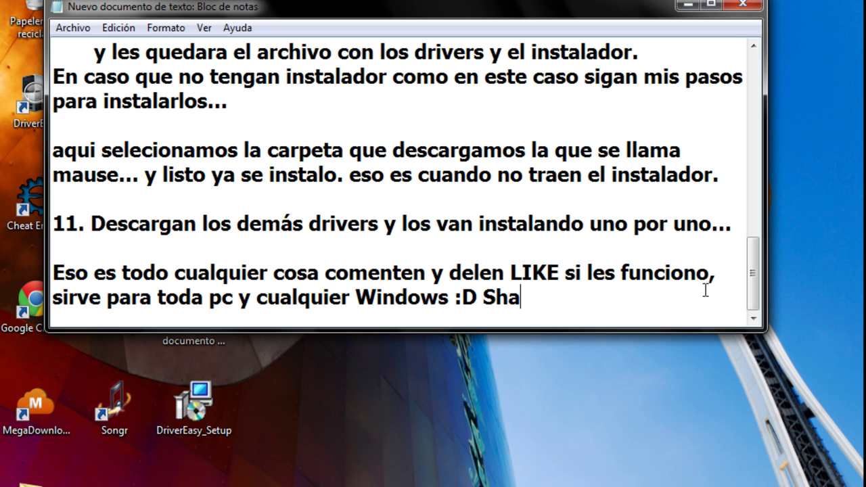